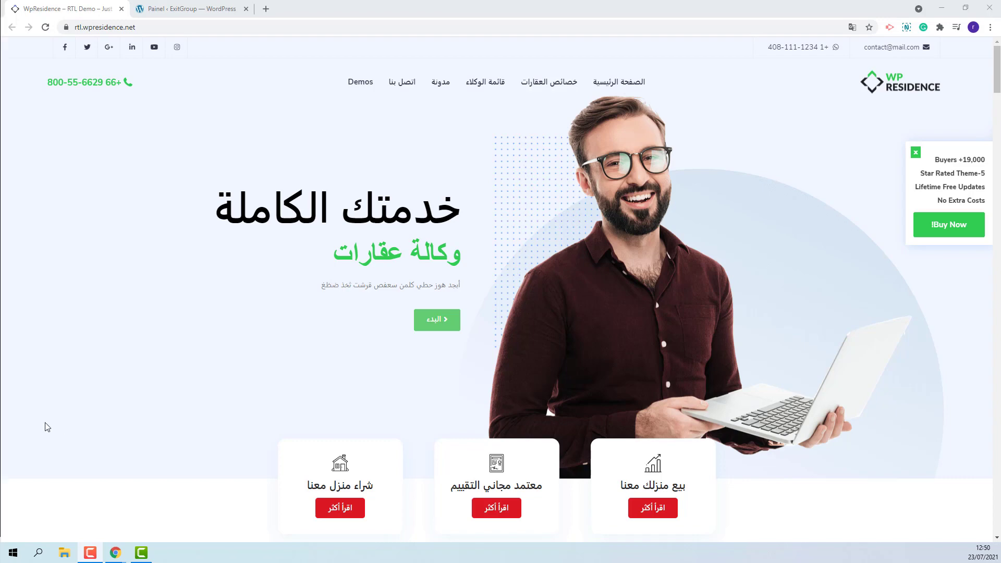
Move from the Arabic RTL demo homepage to the WpResidence admin Dashboard
mouse_move(98, 561)
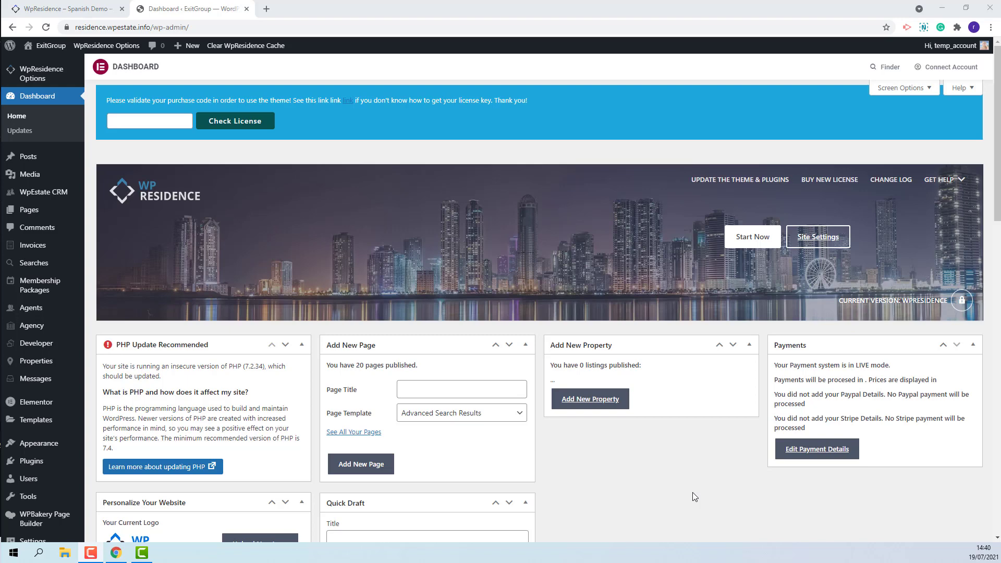
Paste the theme purchase code into the license field and validate it to activate WpResidence
click(118, 123)
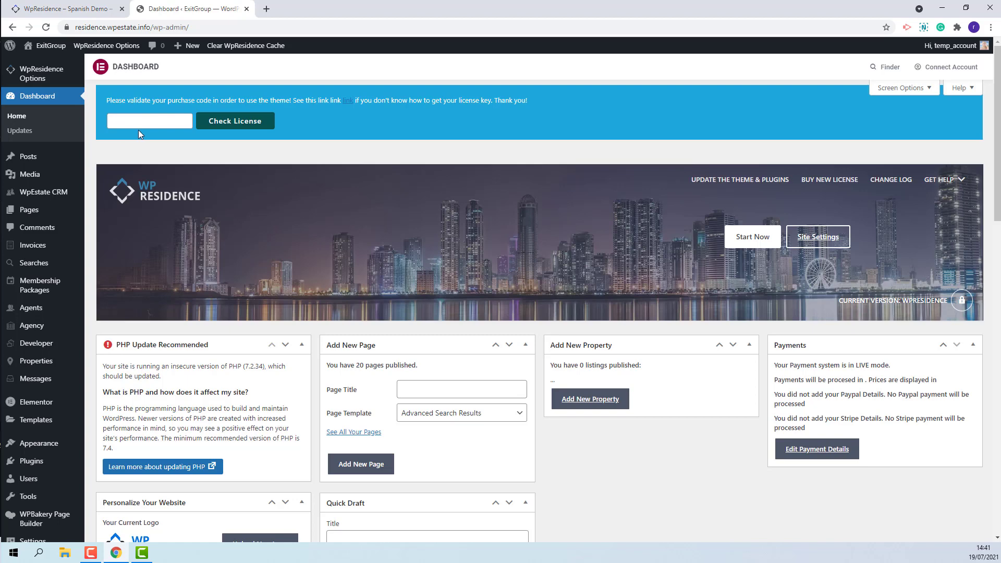
key(ctrl+v)
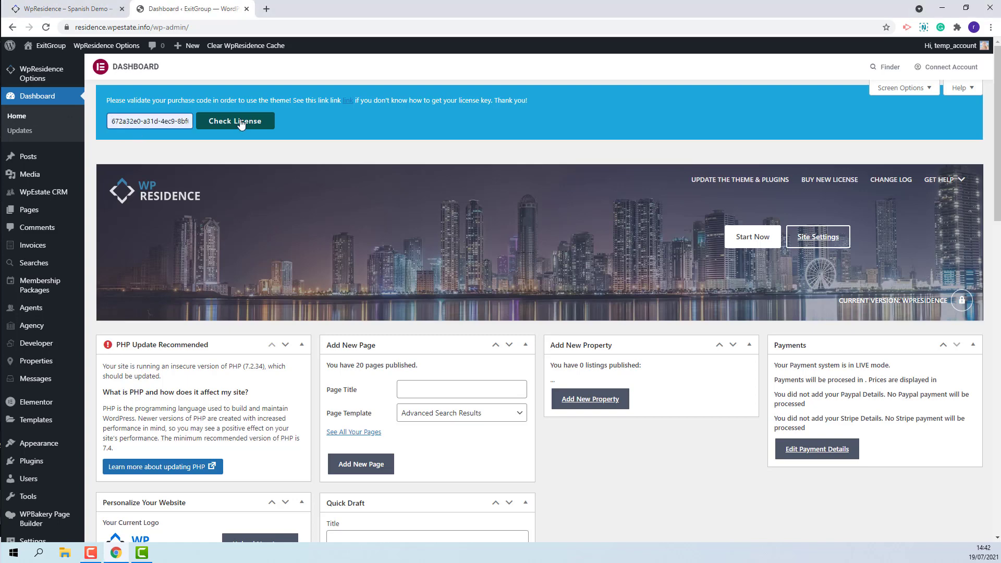
click(240, 123)
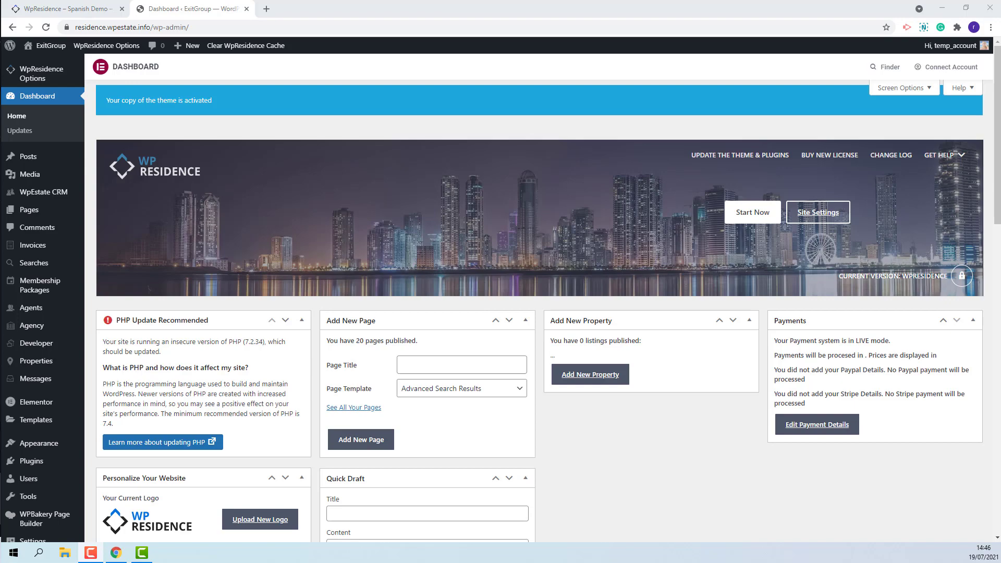
Extract the themepack_wpresidence_version_3.9 archive in place inside the WP Residence desktop folder
click(942, 7)
double_click(346, 135)
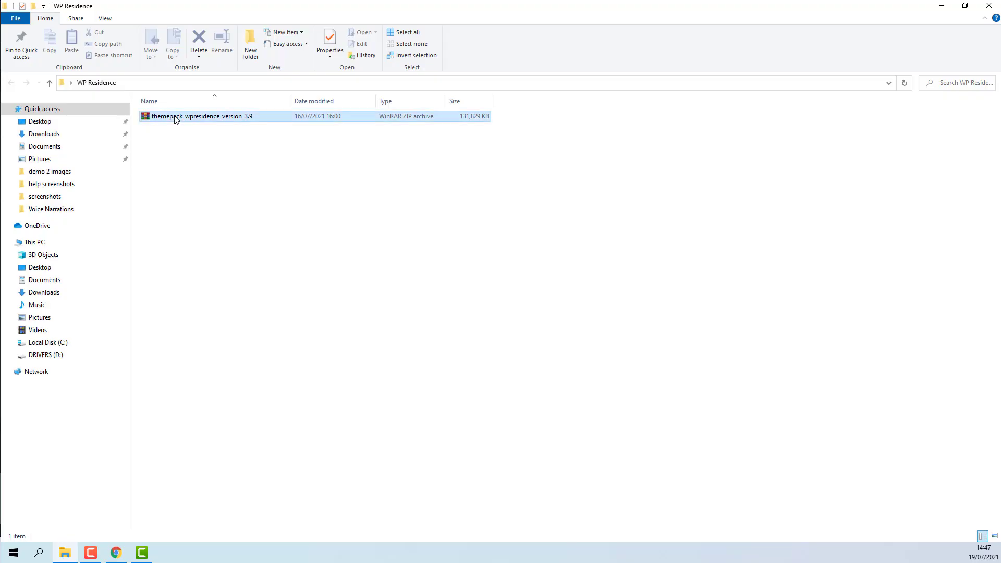
right_click(176, 118)
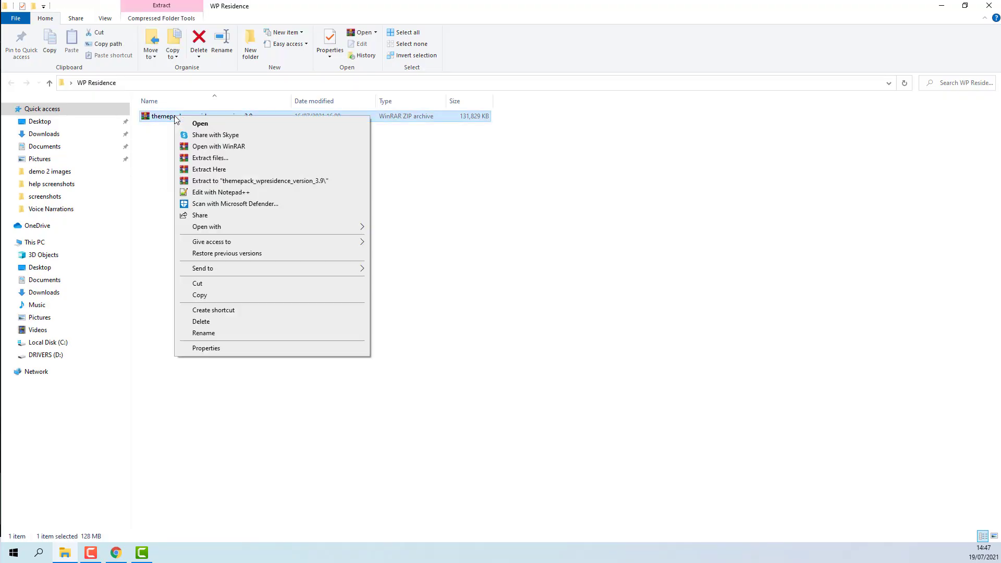
click(199, 171)
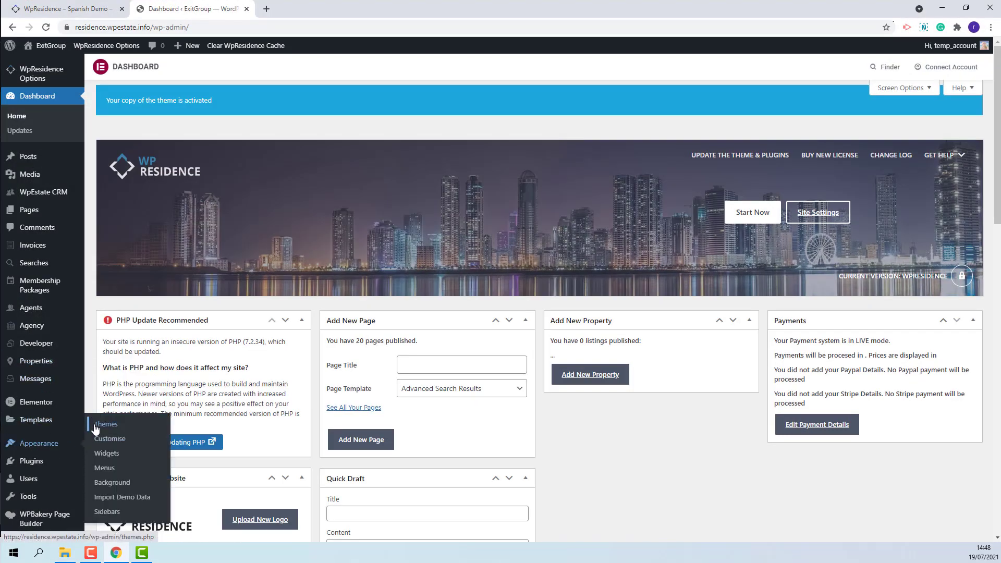
Upload wpresidence-child.zip as a new theme, install it, and activate it
click(95, 427)
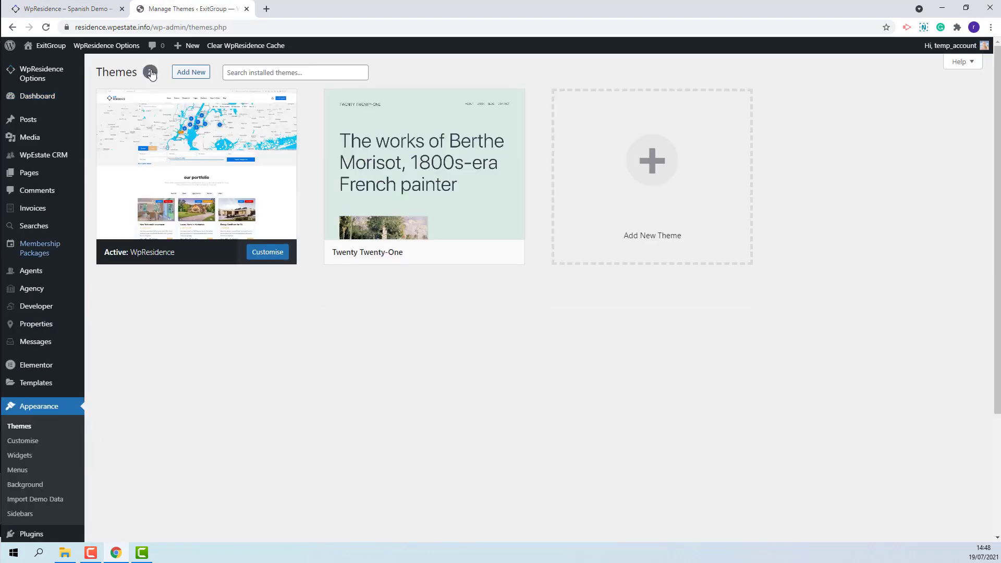
click(190, 74)
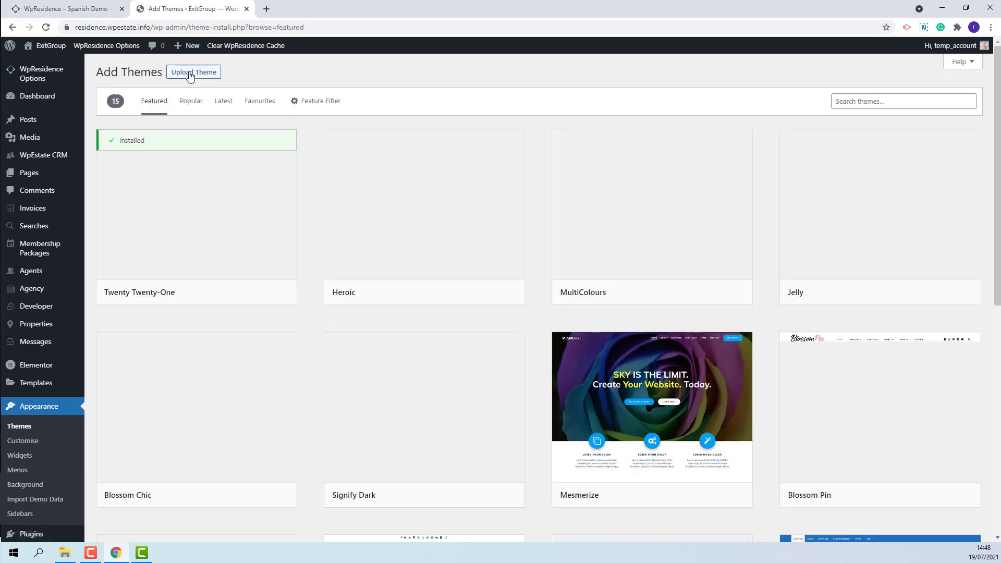
click(190, 75)
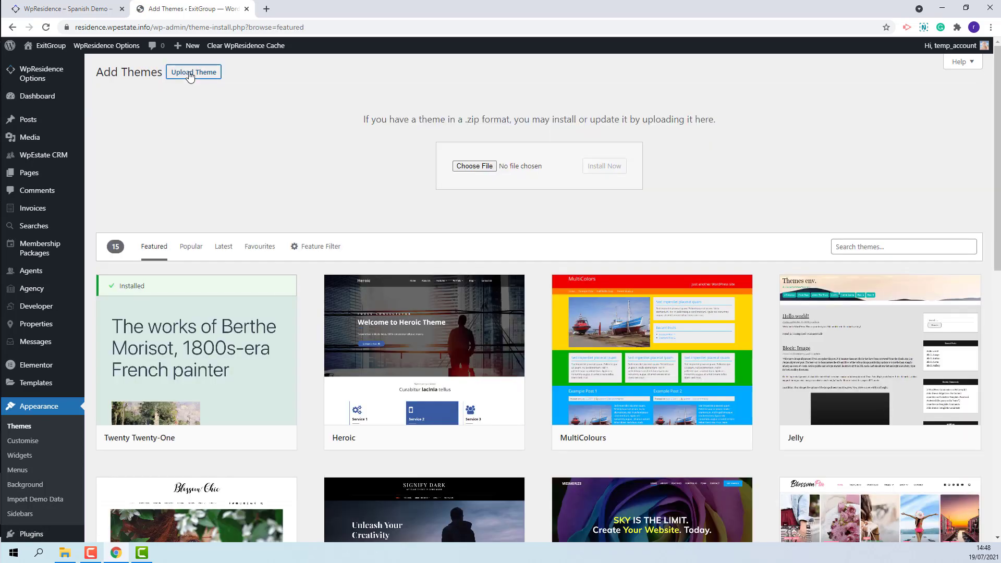
click(475, 167)
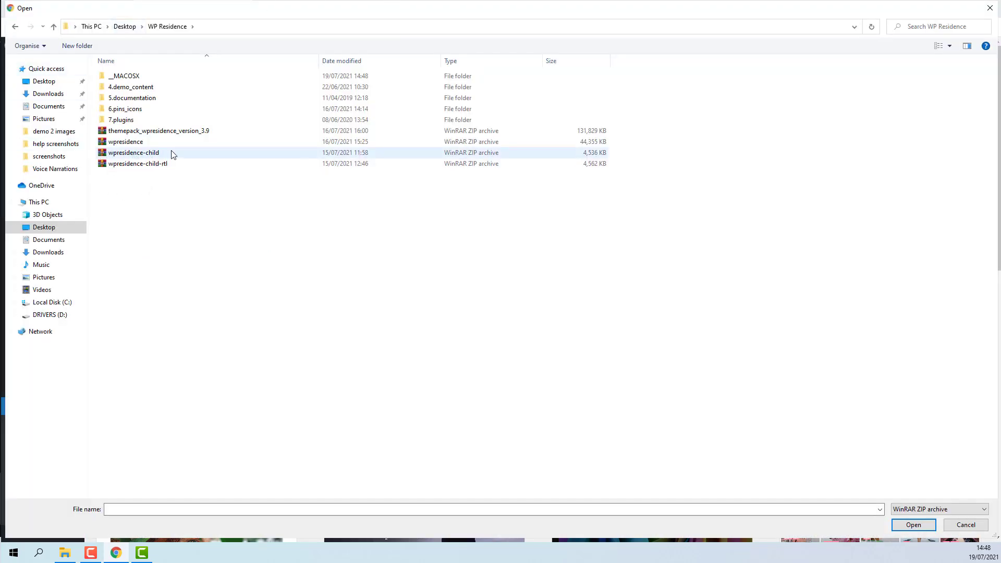
click(131, 154)
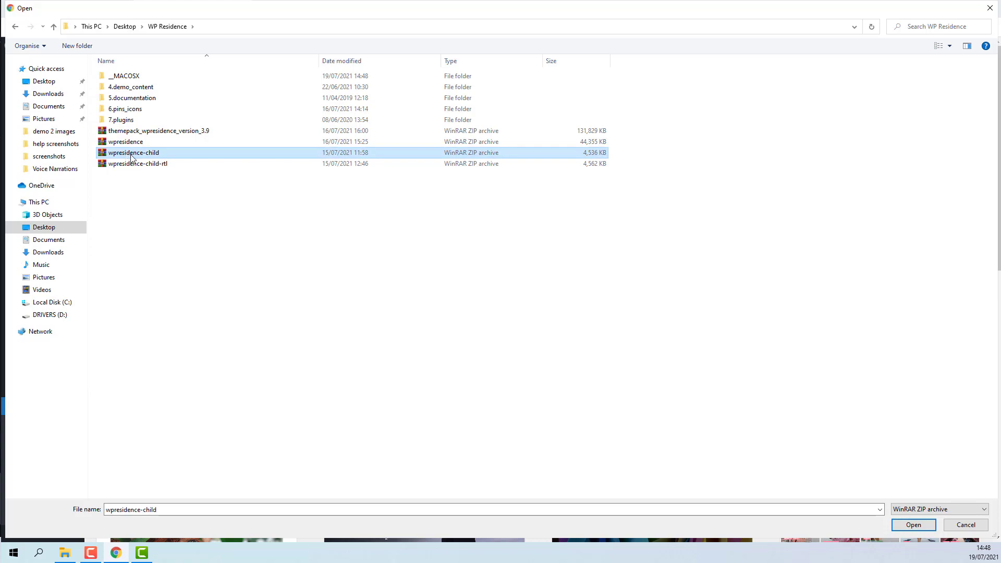
click(908, 524)
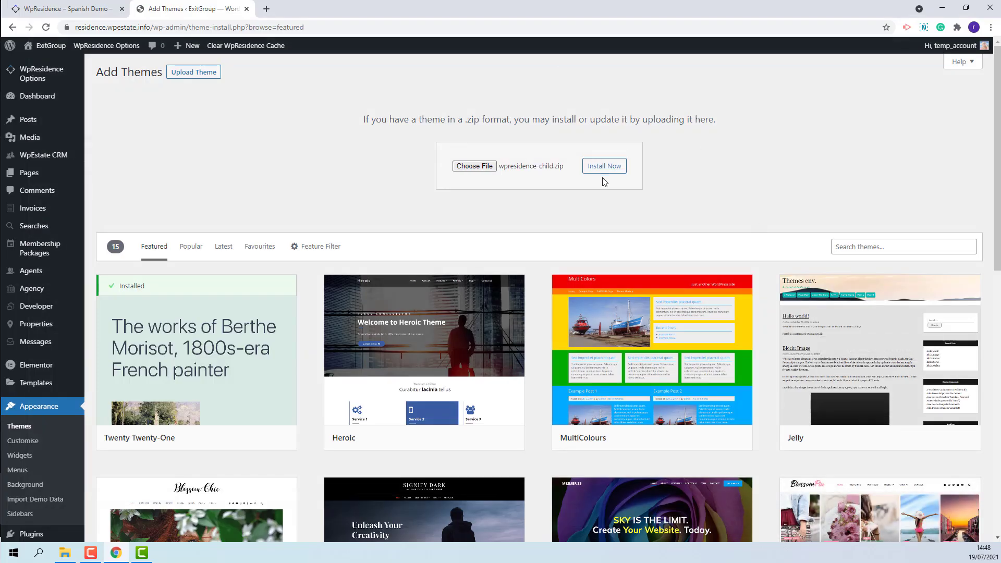
click(604, 167)
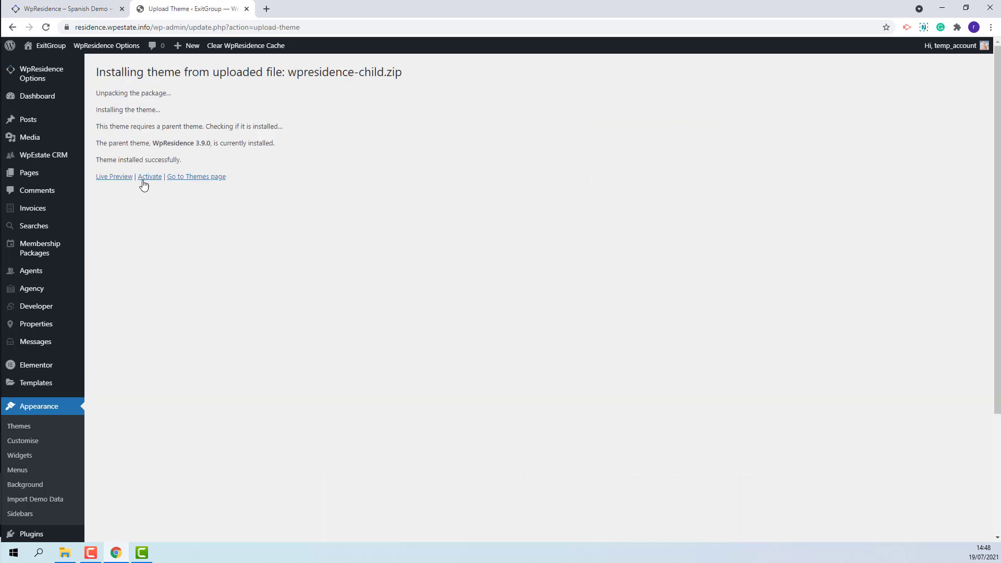
click(149, 177)
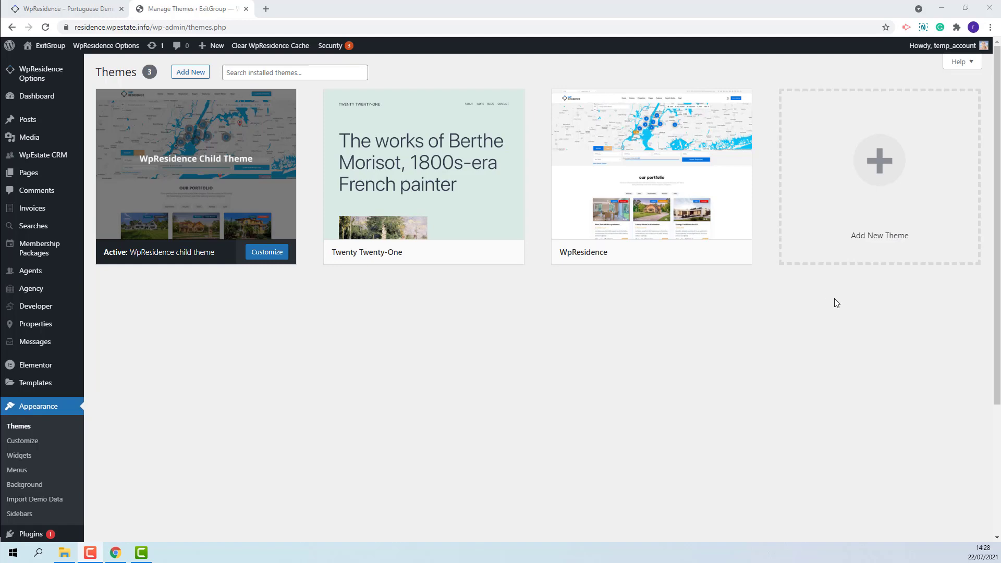
Set the Site Language in General Settings to العربية (Arabic) and save
scroll(736, 302, down, 3)
mouse_move(39, 433)
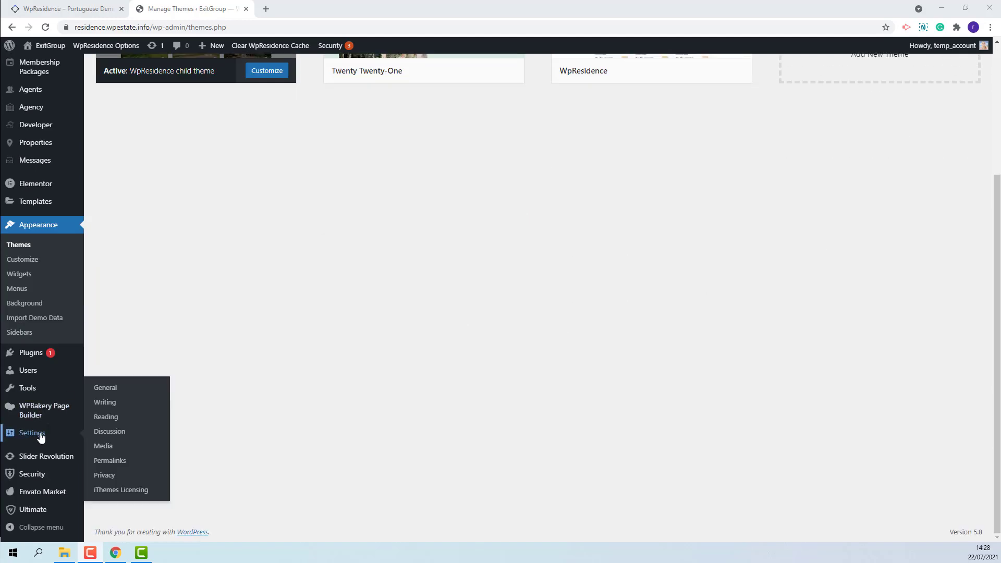
click(116, 389)
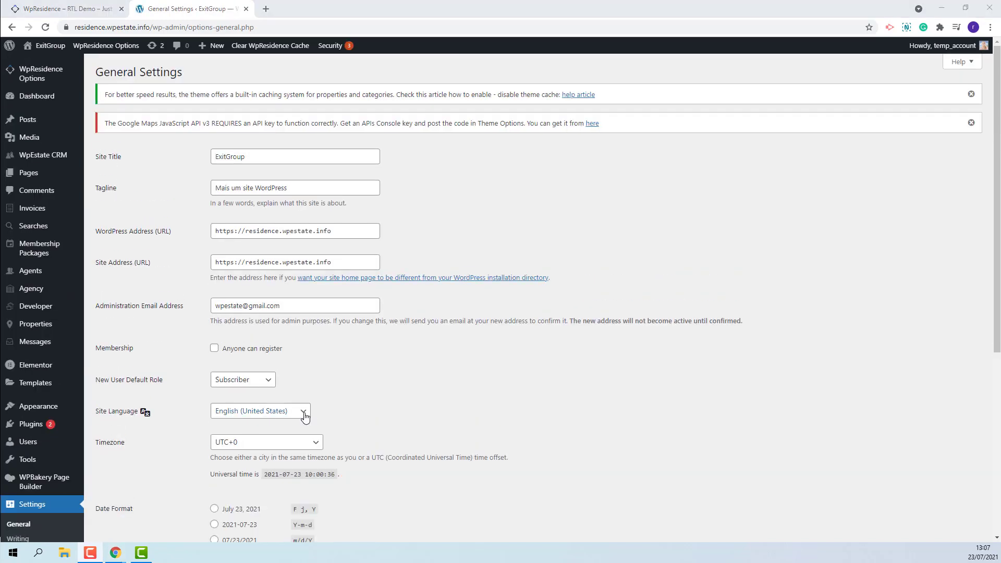
click(304, 414)
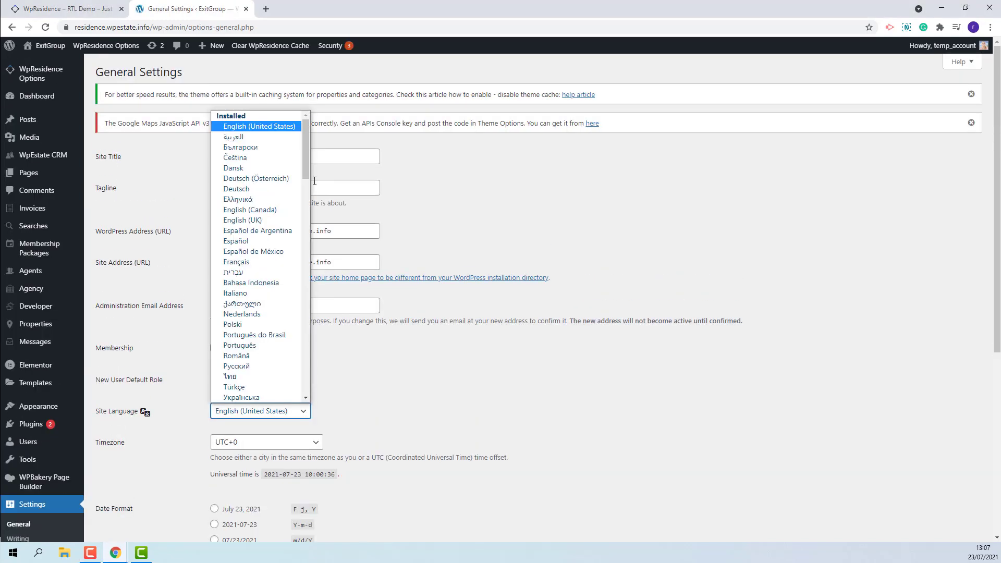
click(252, 138)
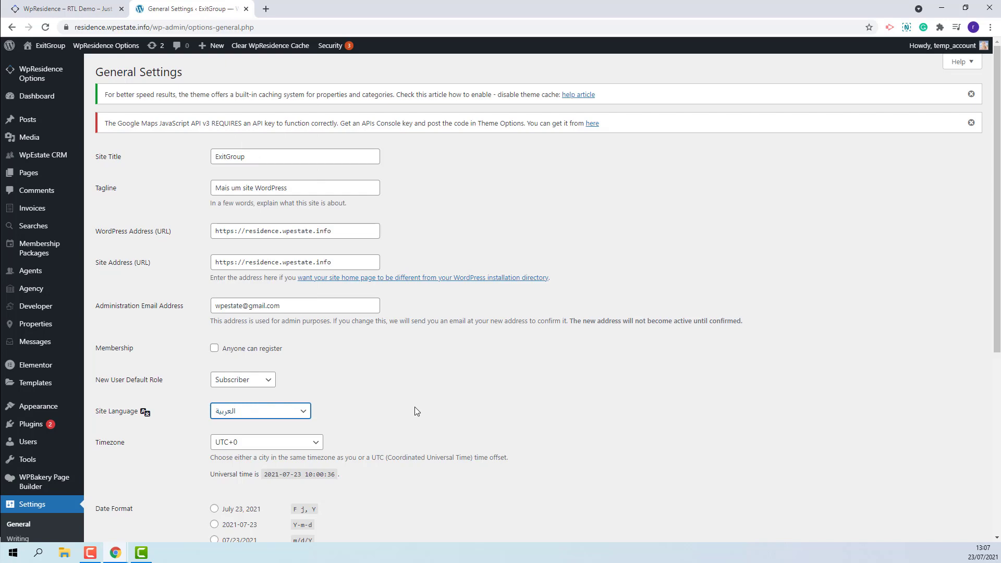
scroll(414, 411, down, 6)
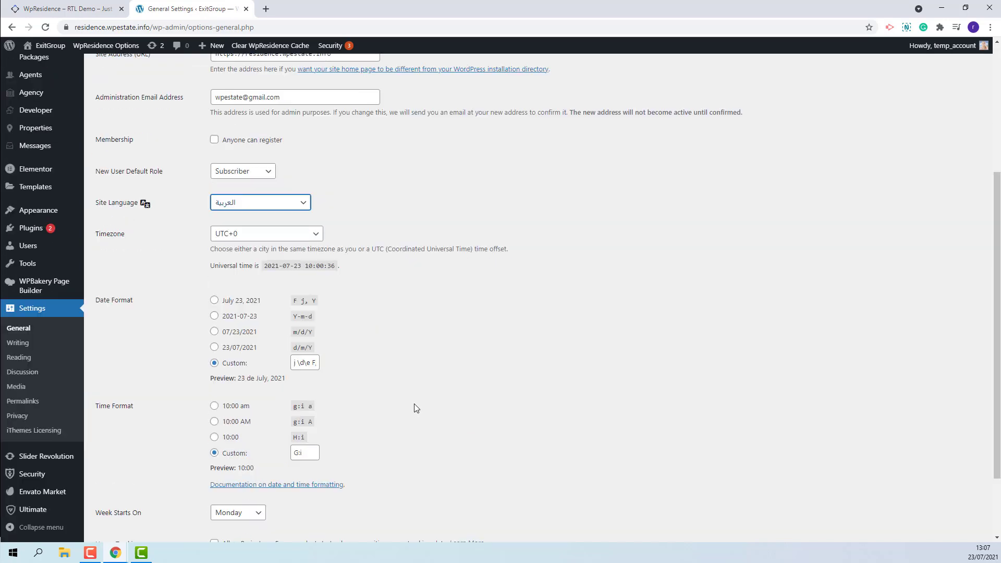
click(146, 487)
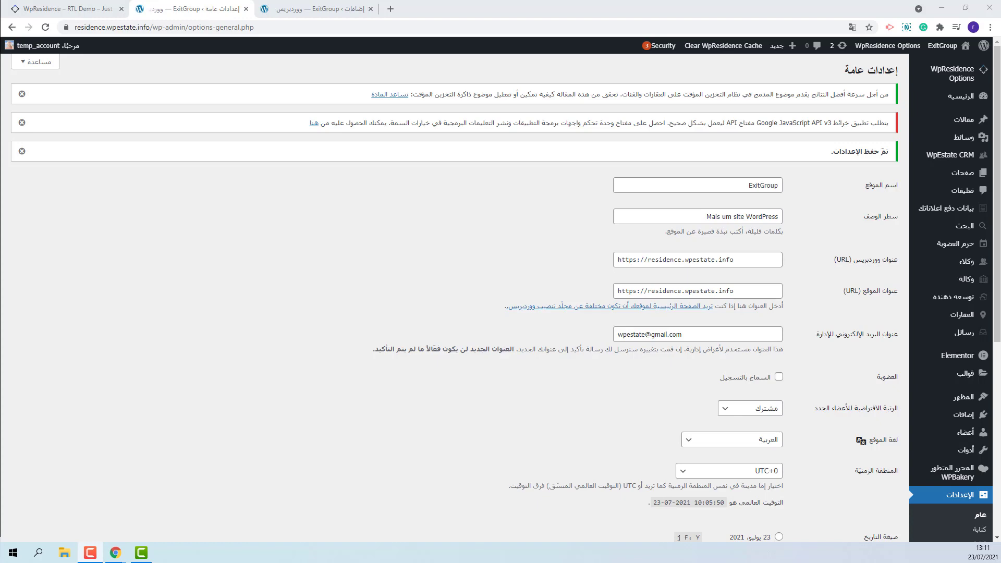
Search the plugin directory for 'SVG support', then install and activate the SVG Support plugin
click(294, 8)
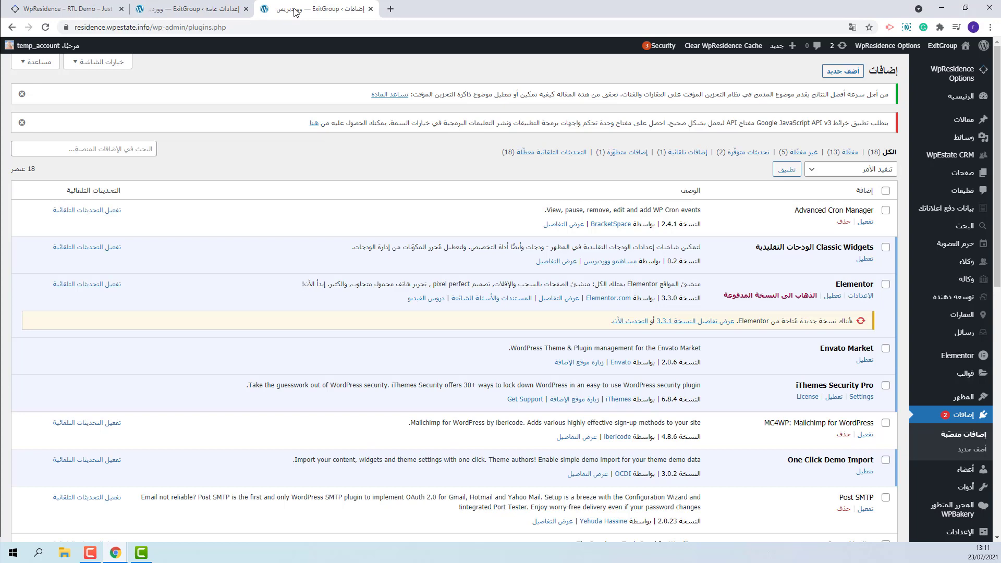
click(852, 73)
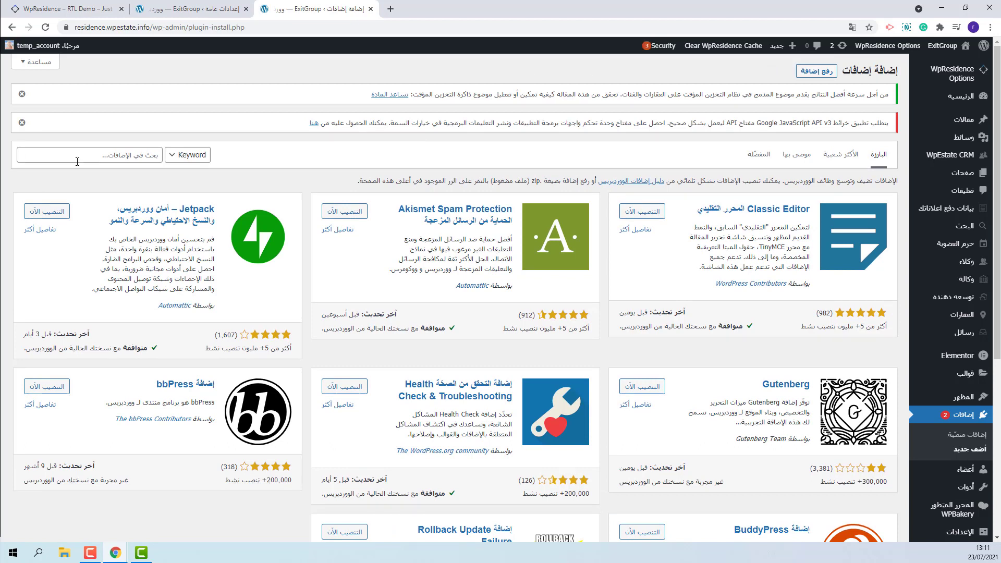
click(78, 154)
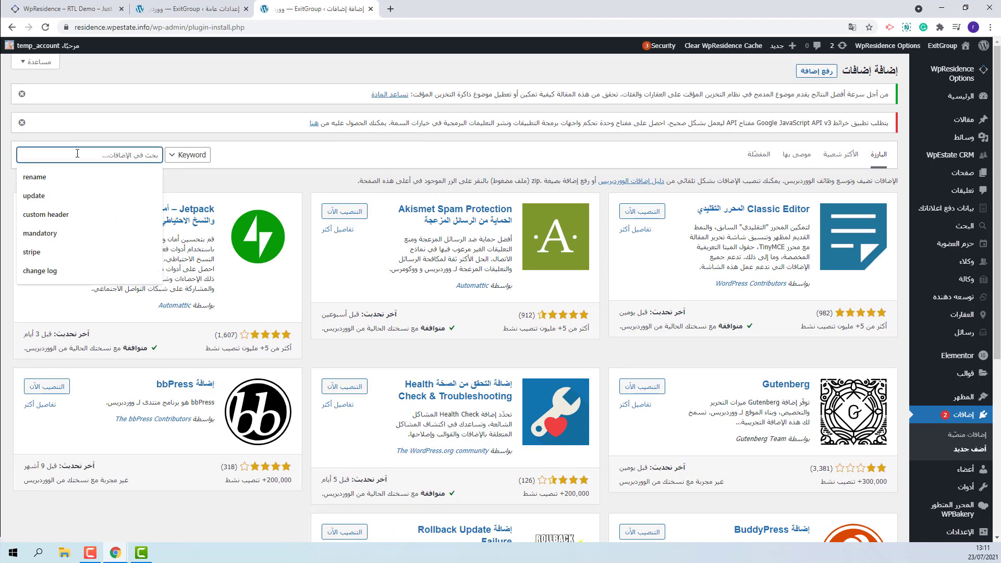
text(SVG su)
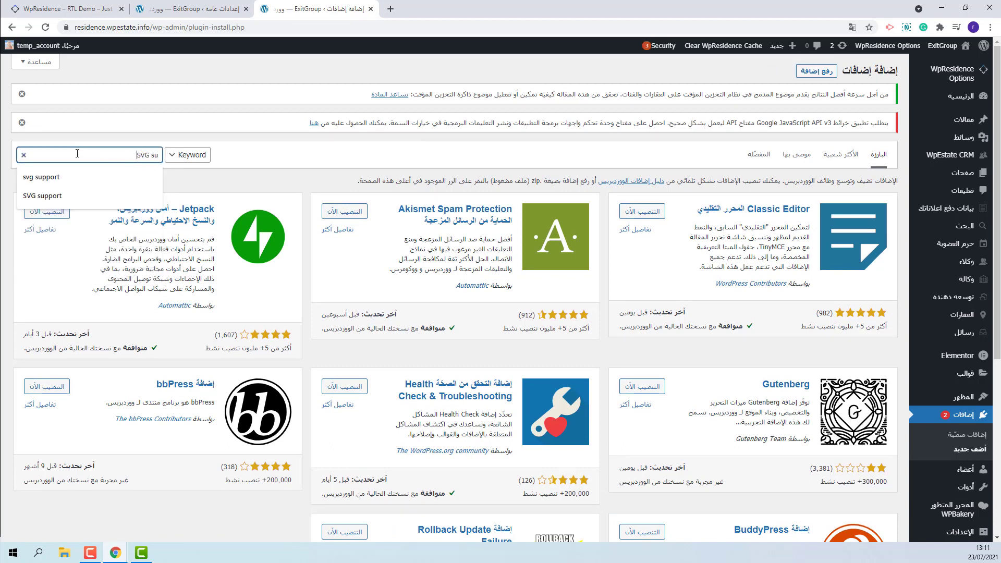
text(pport)
key(Return)
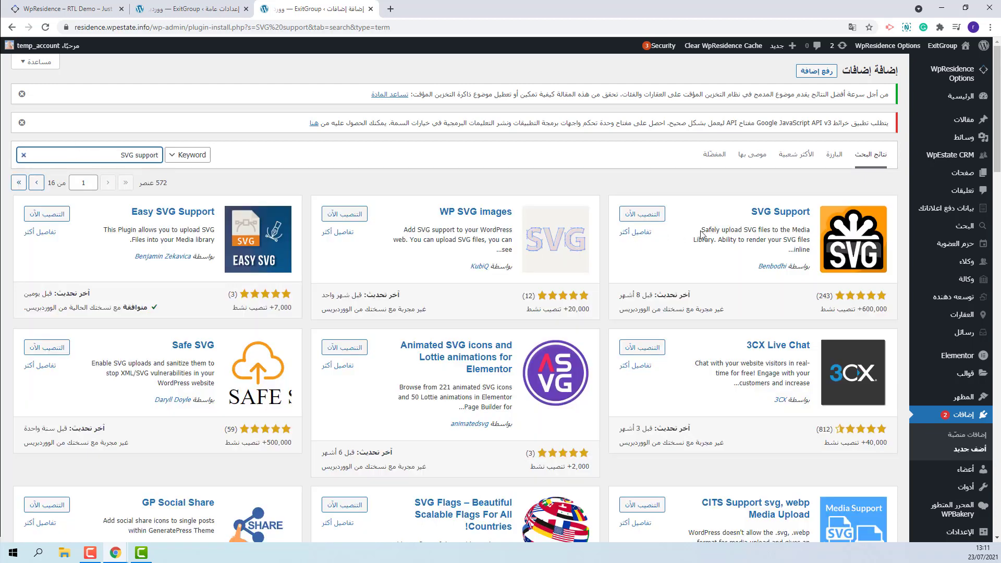
click(632, 220)
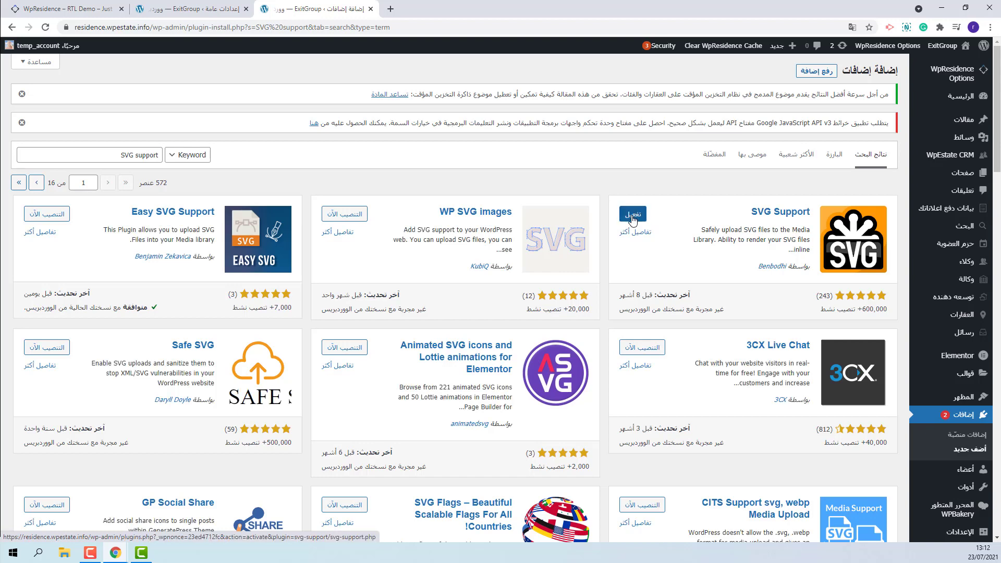
click(632, 219)
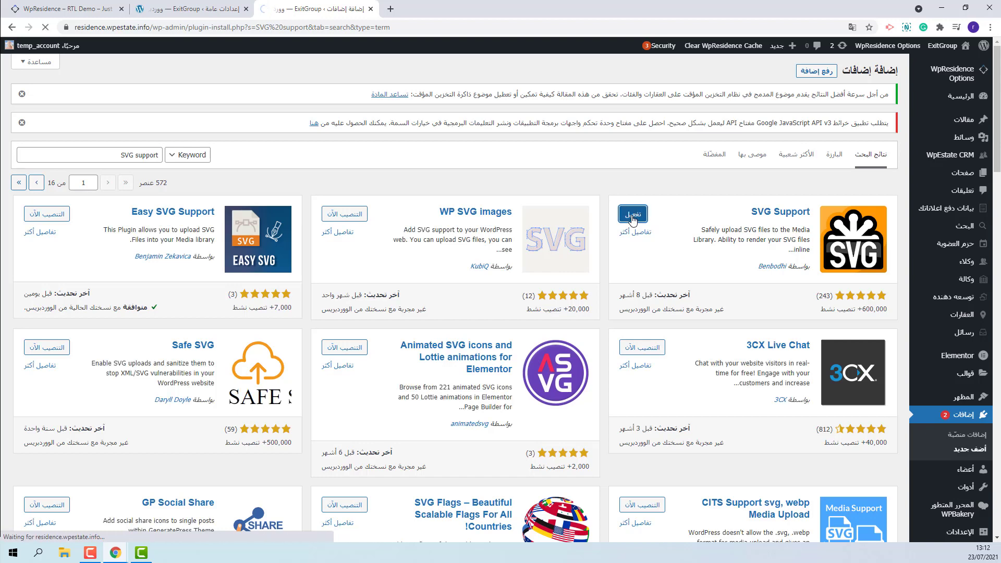
In SVG Support settings, enable Restrict to Administrators and save the changes
scroll(840, 312, down, 3)
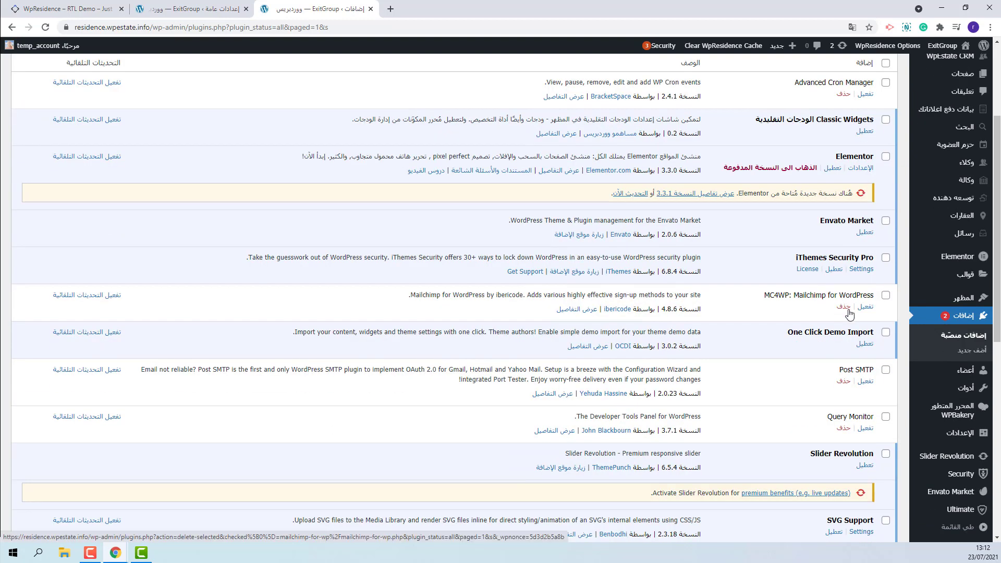
scroll(850, 313, down, 1)
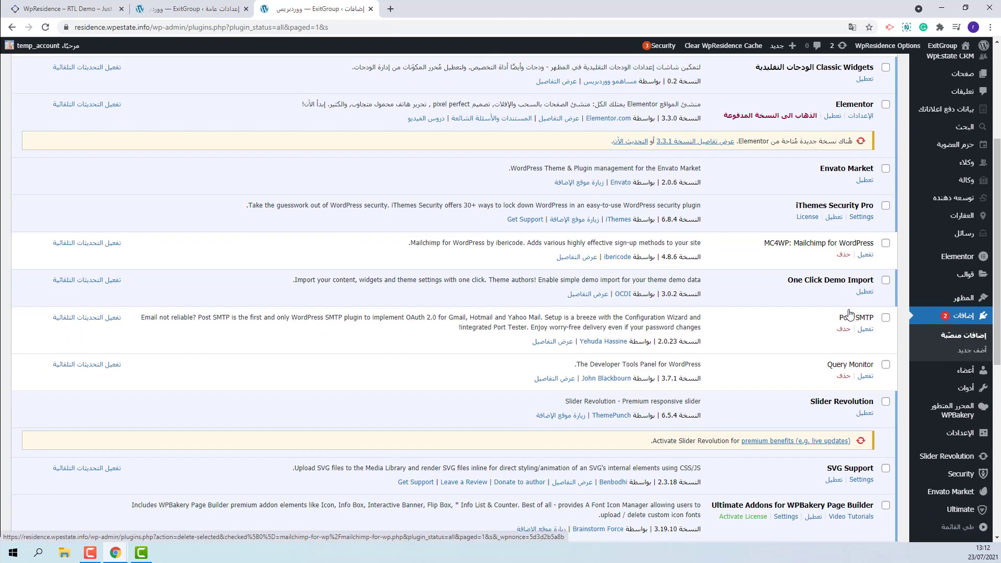
click(861, 479)
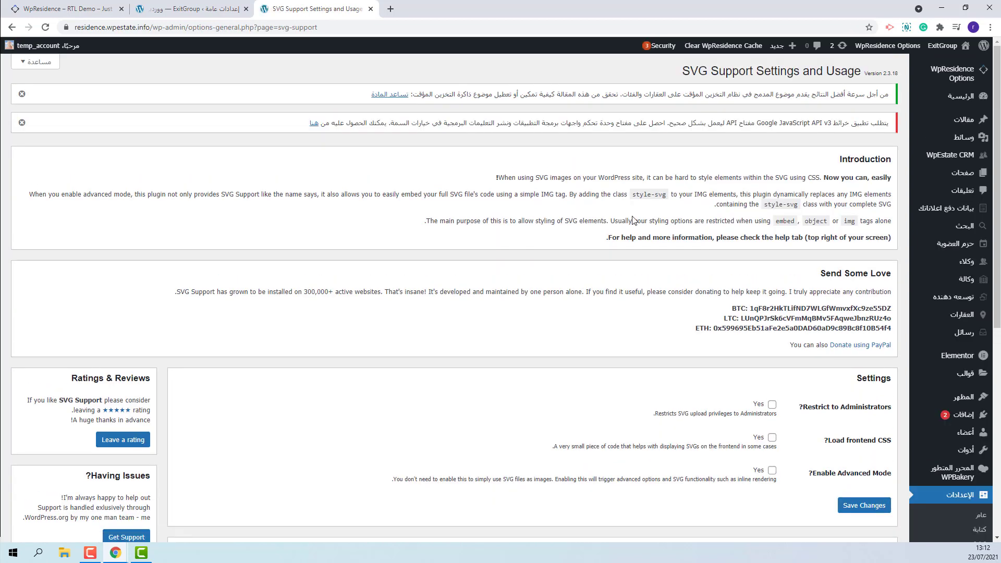
click(772, 406)
click(865, 506)
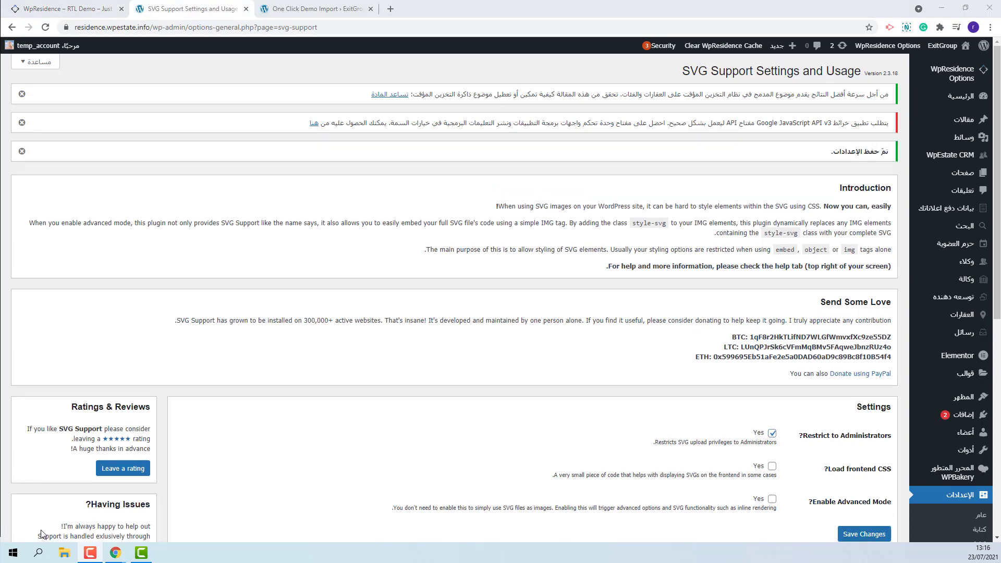
Import the RTL Demo through One Click Demo Import, confirming with Continue & Import
click(334, 8)
scroll(823, 295, down, 18)
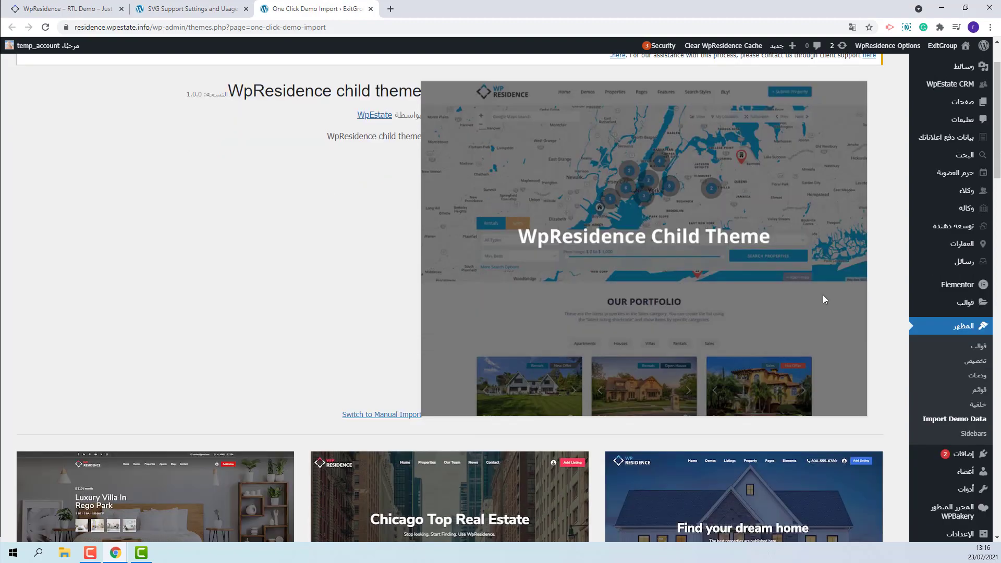
scroll(824, 298, down, 8)
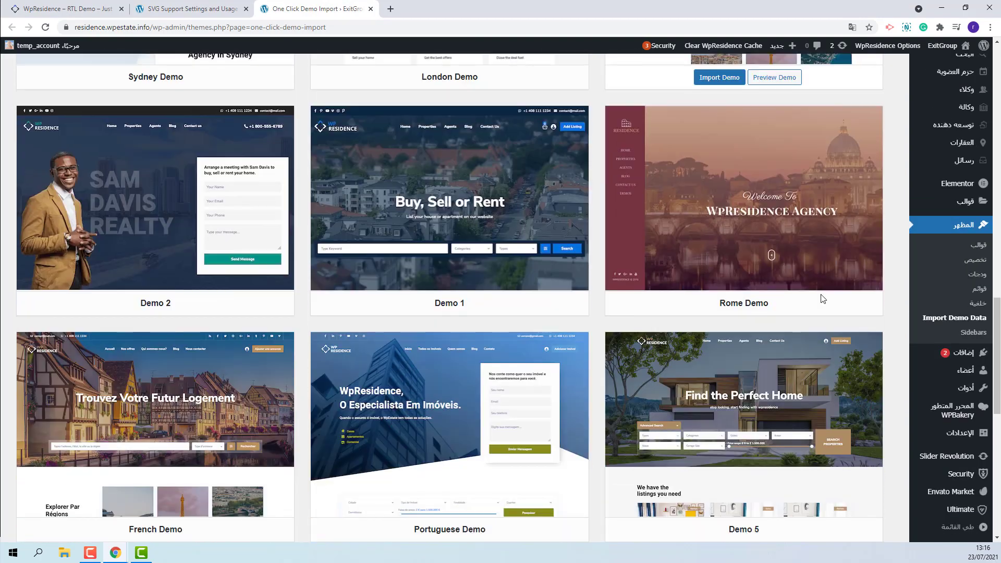
scroll(822, 299, down, 6)
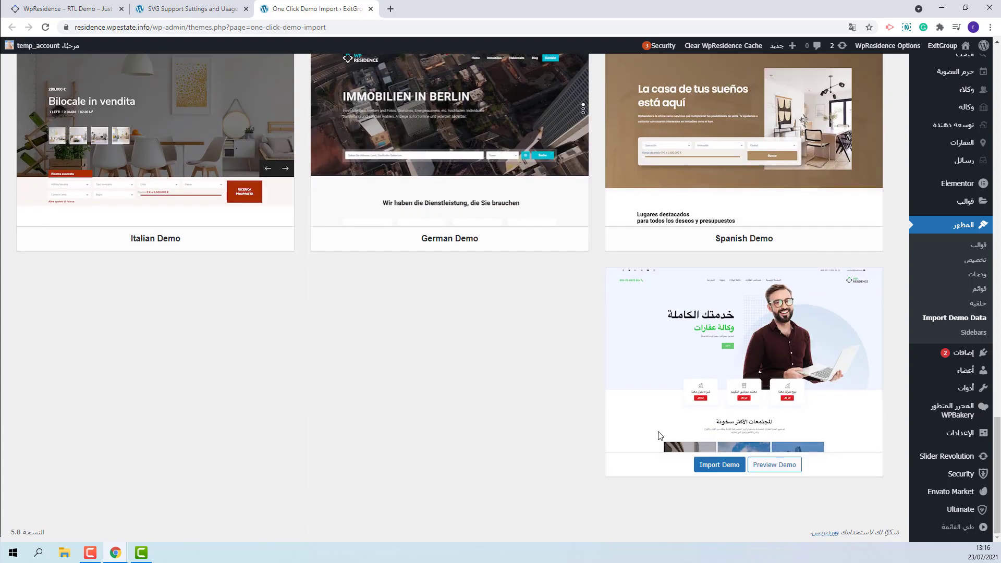
click(716, 470)
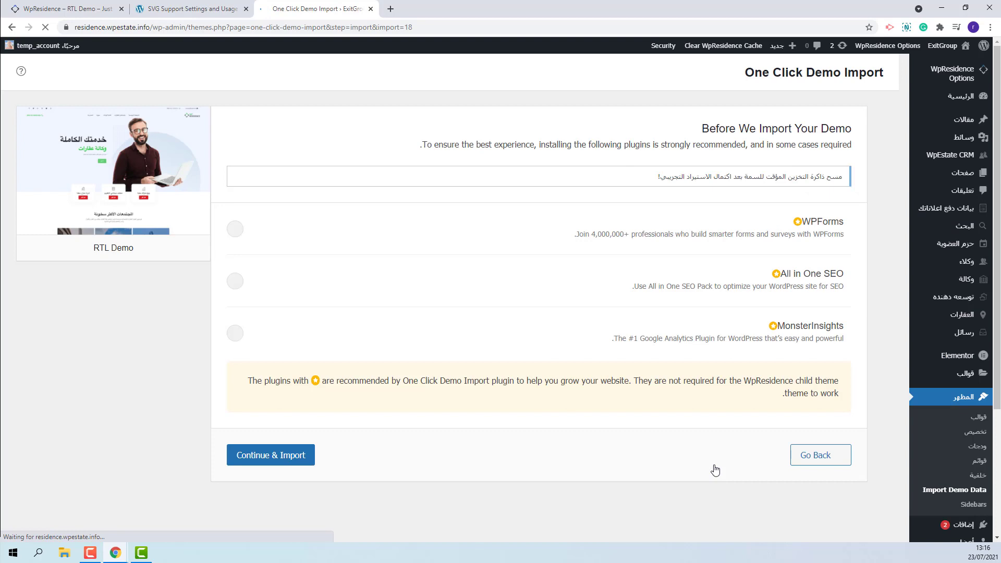
click(259, 463)
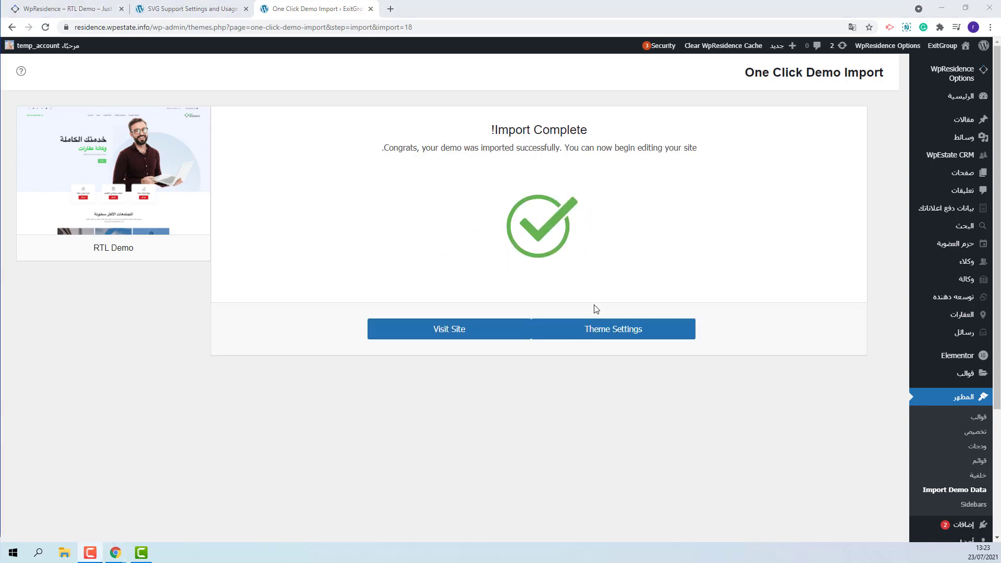
Visit the front-end homepage and scroll through the imported Arabic RTL sections
click(456, 332)
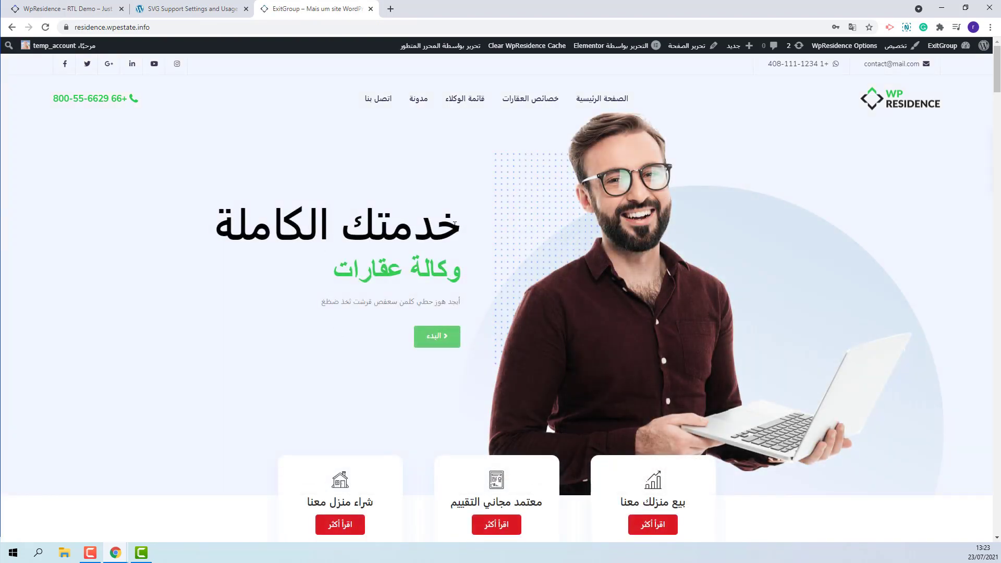
scroll(478, 228, down, 5)
scroll(477, 228, down, 15)
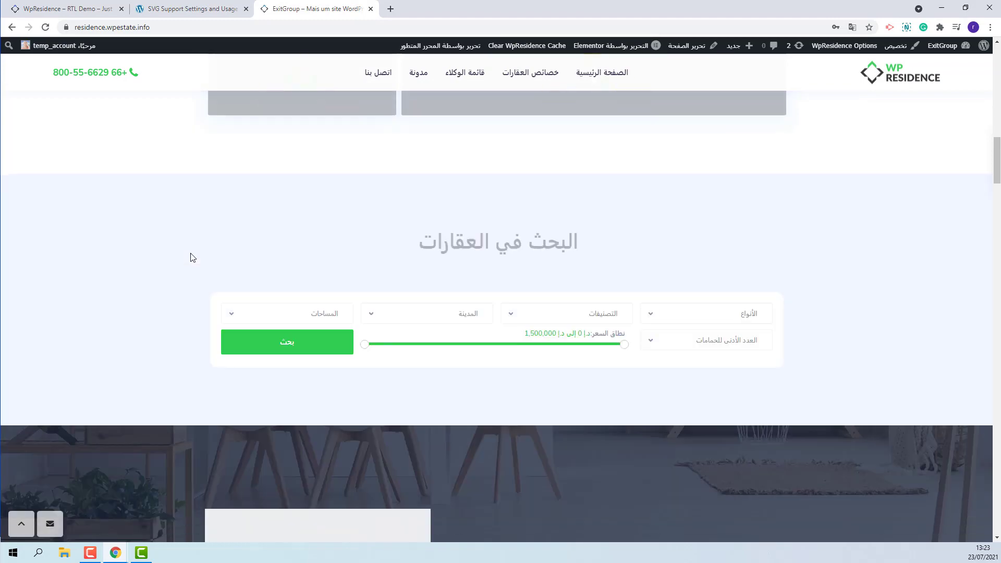
scroll(195, 253, down, 20)
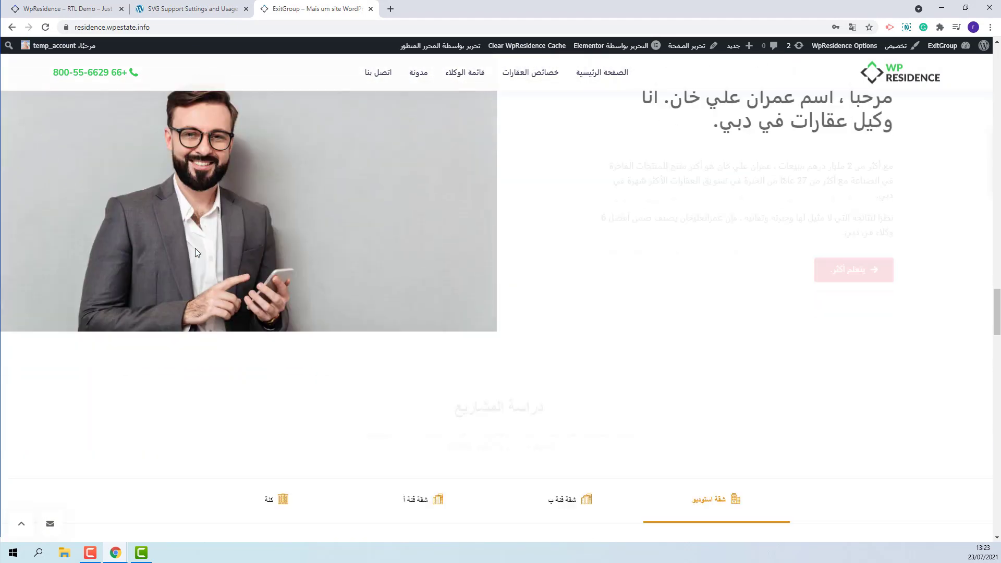
scroll(197, 253, down, 12)
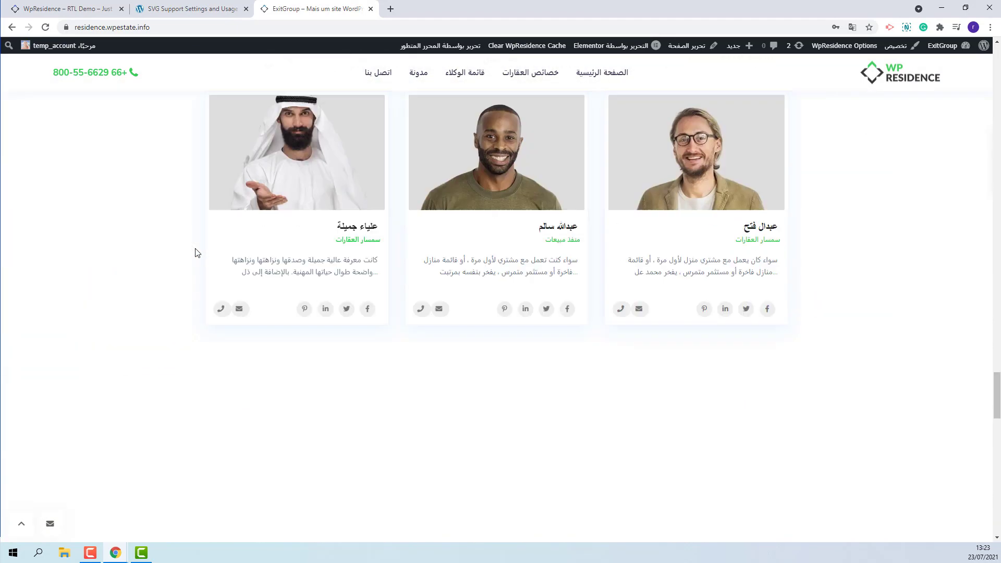
scroll(197, 253, down, 15)
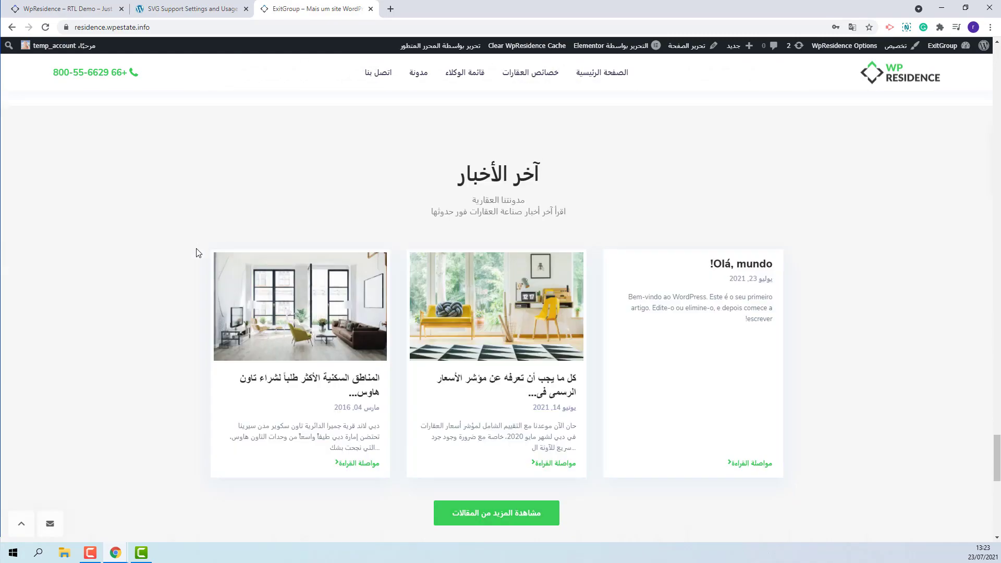
scroll(197, 252, down, 6)
scroll(179, 260, up, 14)
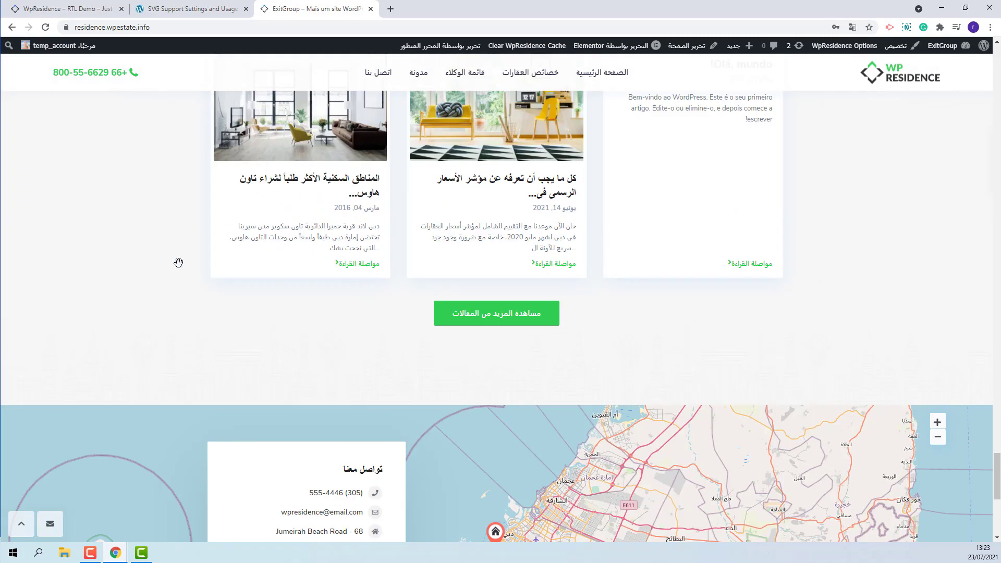
scroll(175, 259, up, 18)
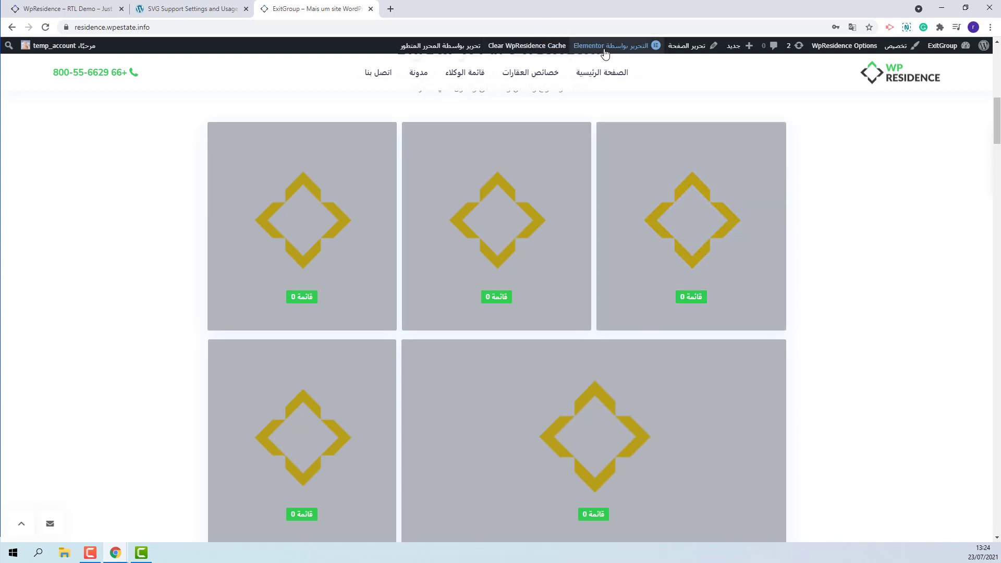
Open the homepage in Elementor and set the top-right category tile to الإمارات
click(634, 53)
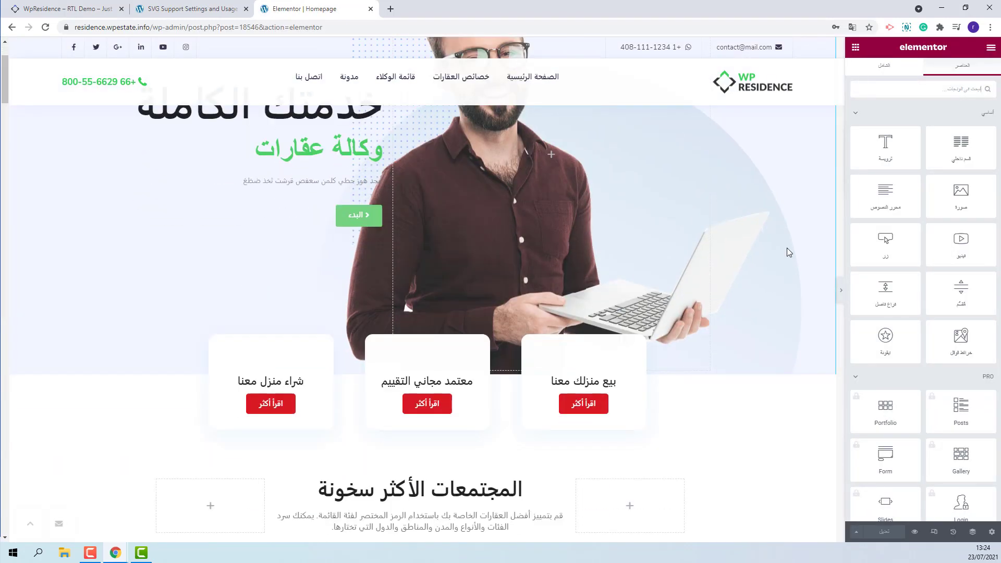
scroll(788, 250, down, 8)
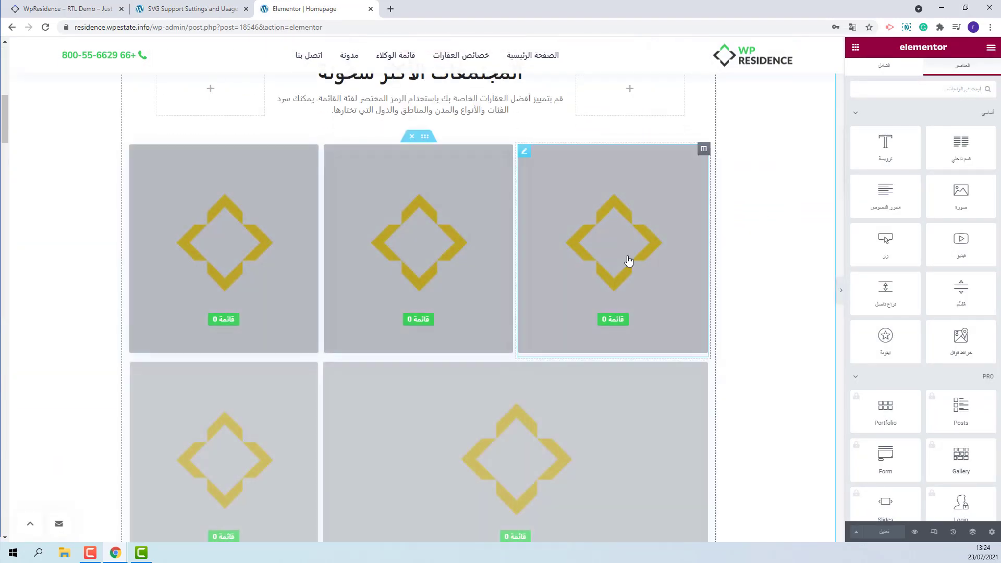
click(629, 261)
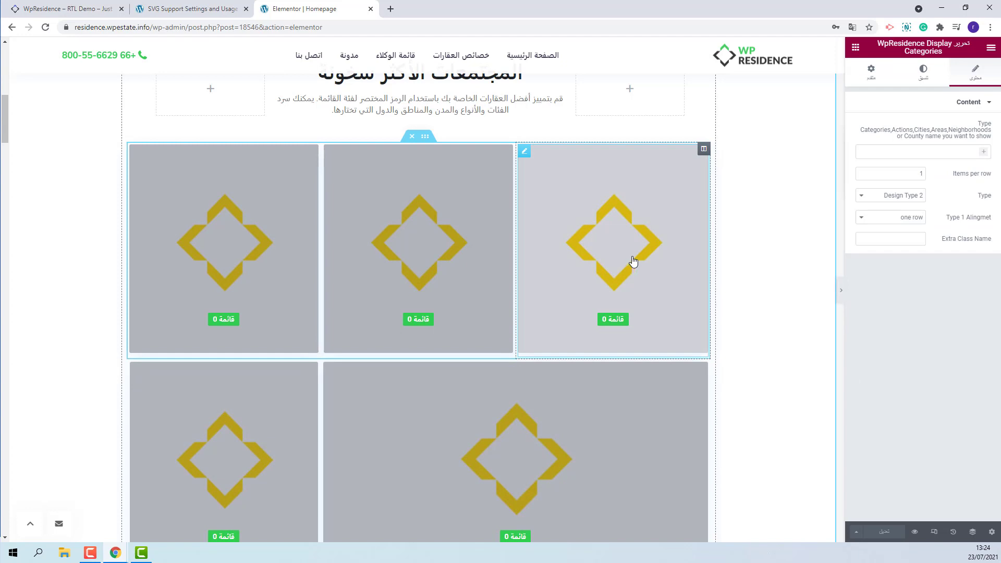
click(987, 154)
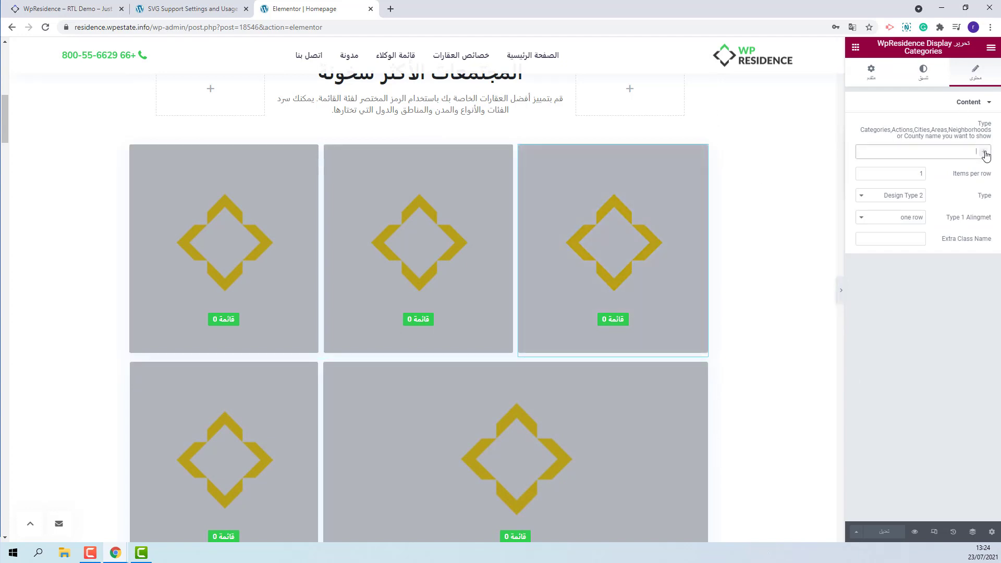
click(985, 179)
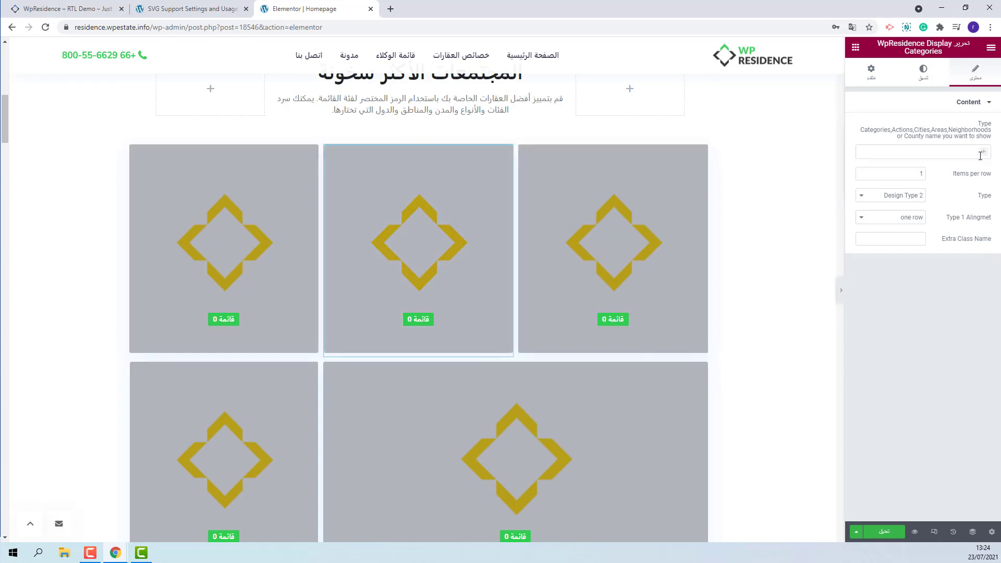
click(985, 152)
click(983, 190)
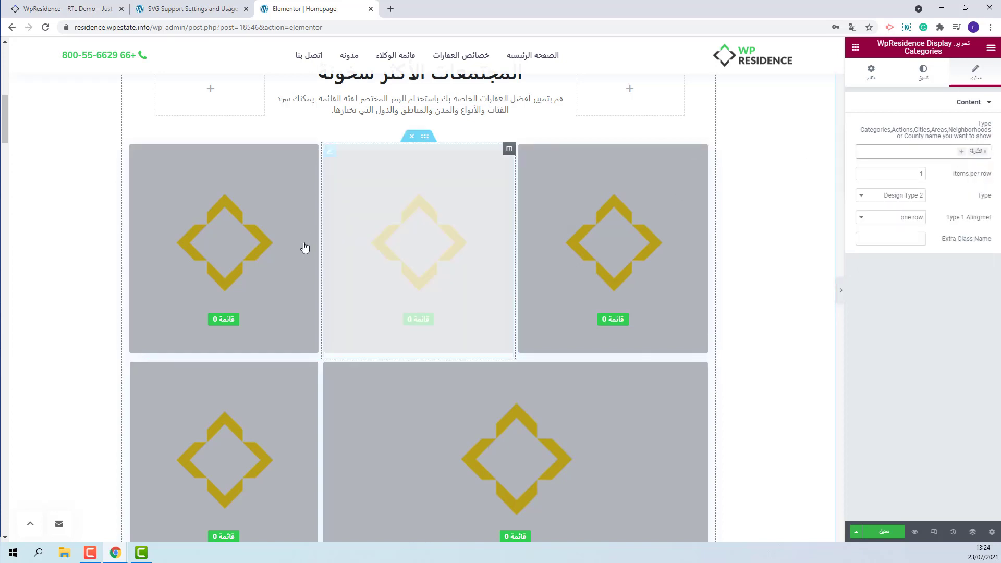
click(986, 151)
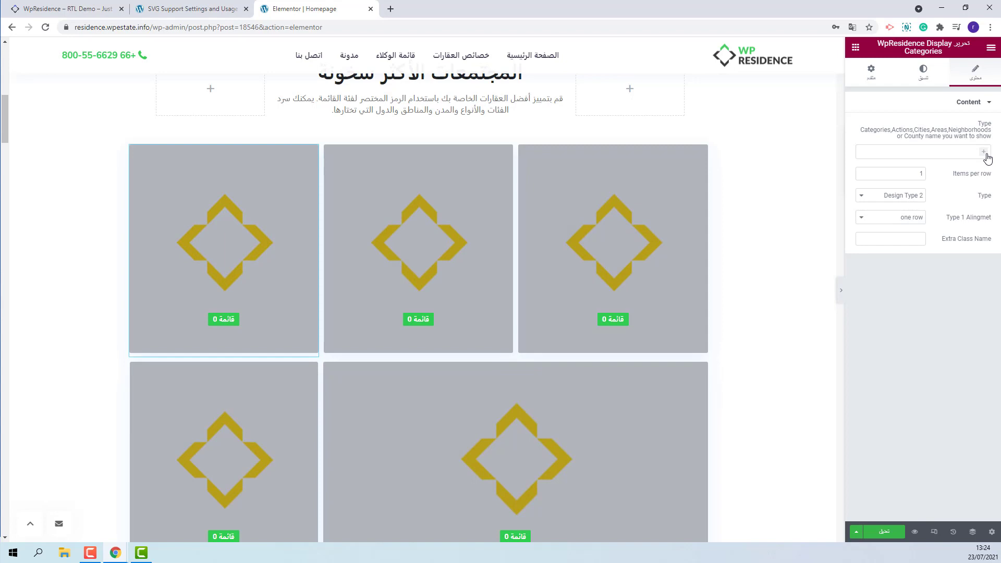
click(986, 154)
click(987, 203)
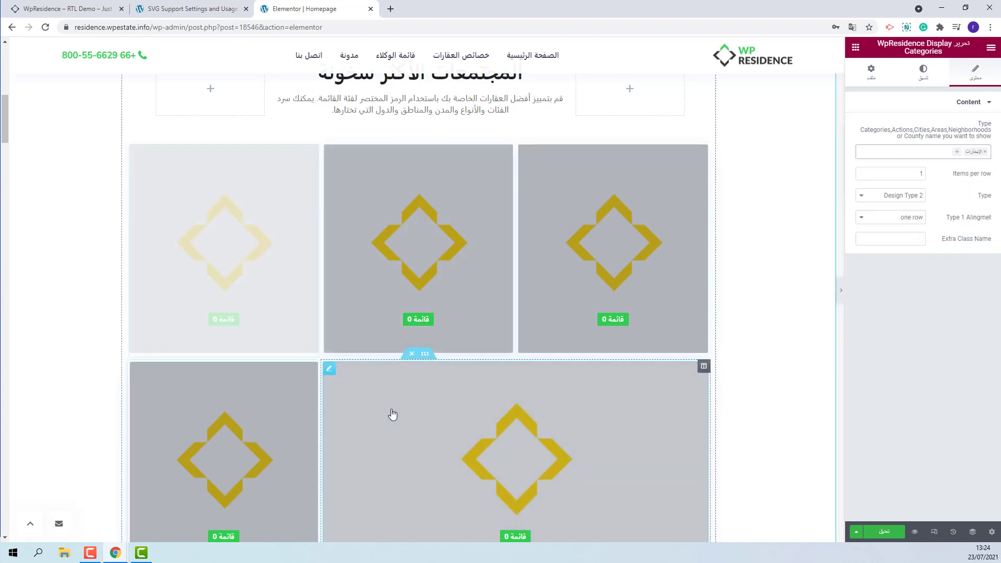
Correct the remaining tiles' categories, including the bottom-left one, and save with Update
click(985, 152)
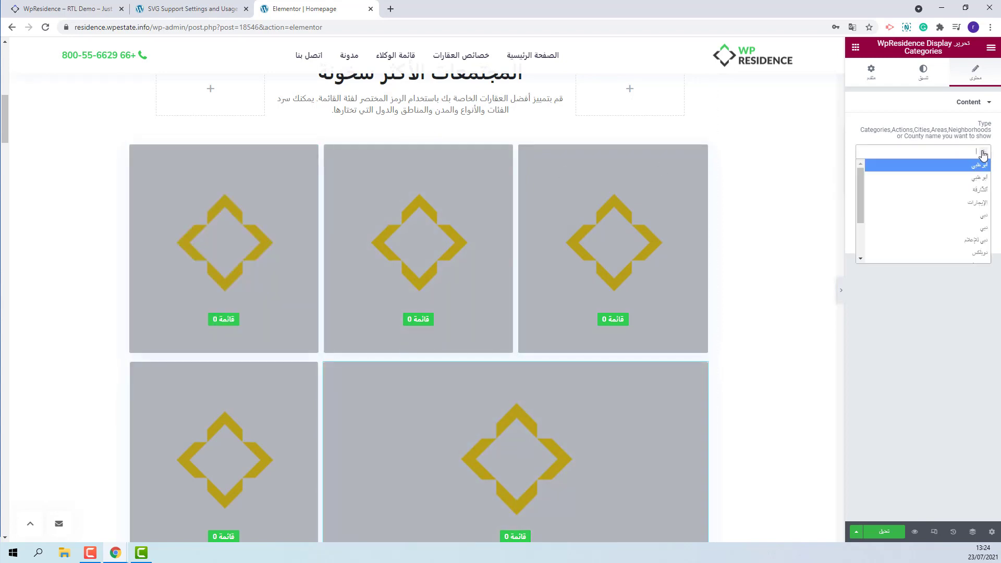
click(989, 223)
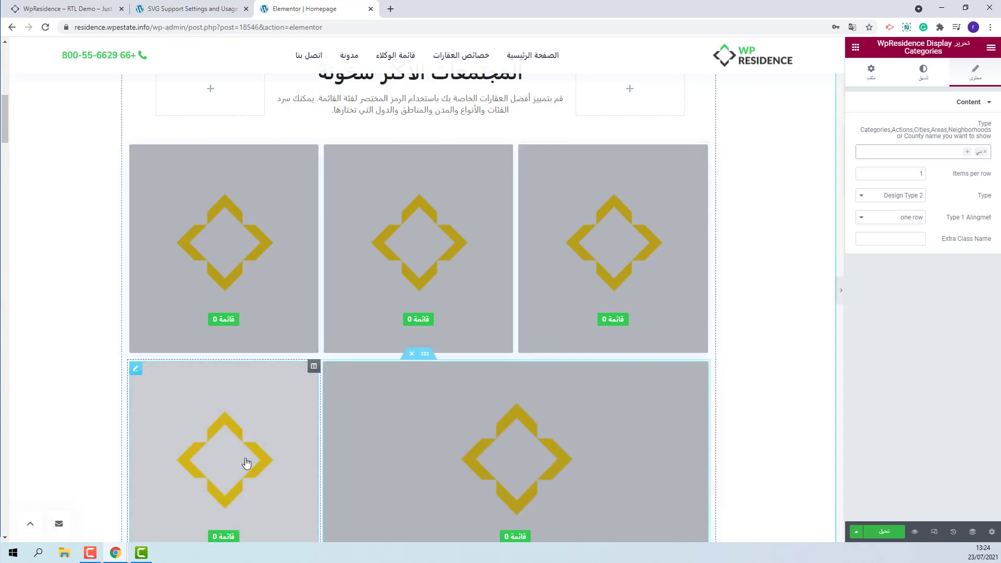
click(985, 151)
click(986, 156)
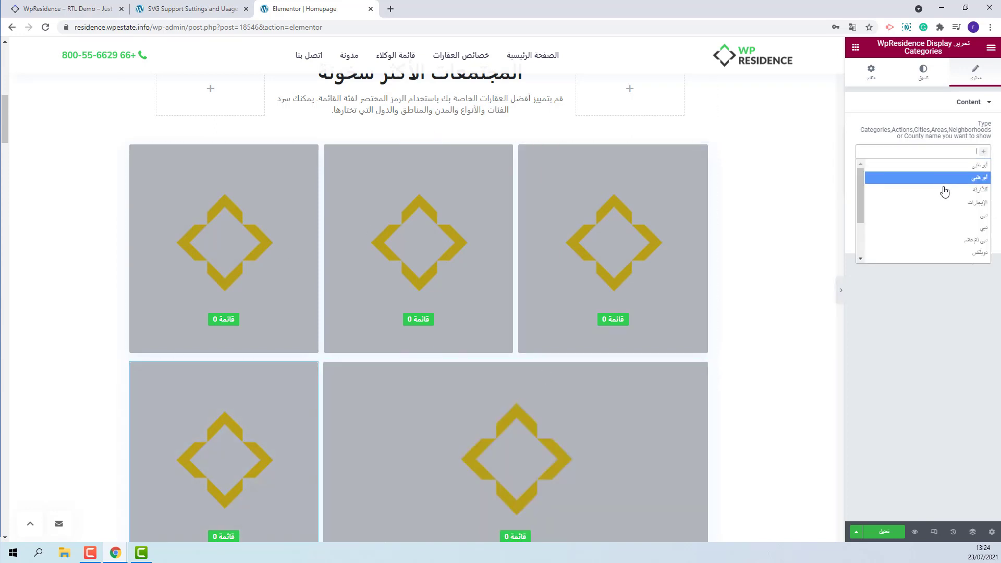
click(968, 225)
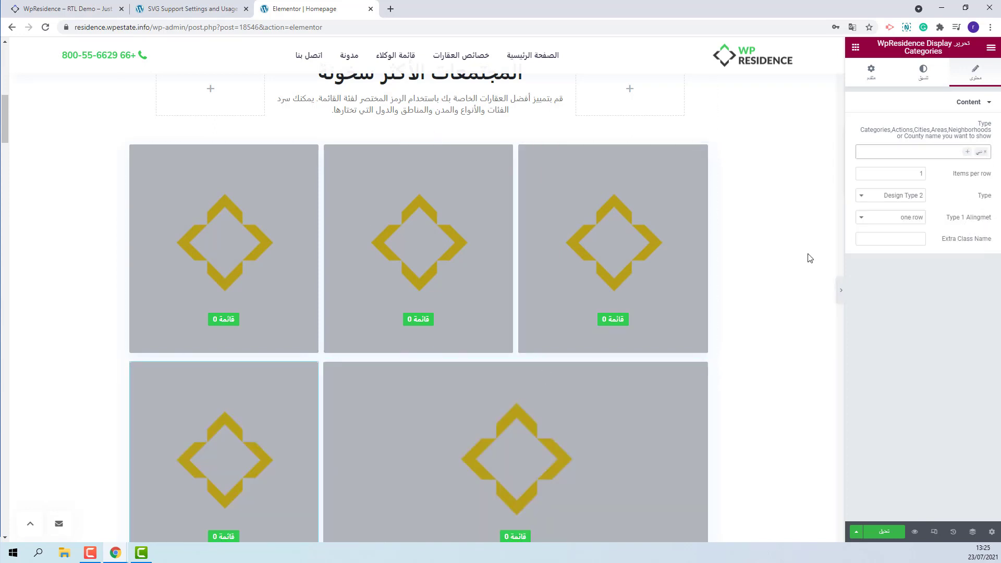
scroll(811, 259, down, 3)
click(903, 537)
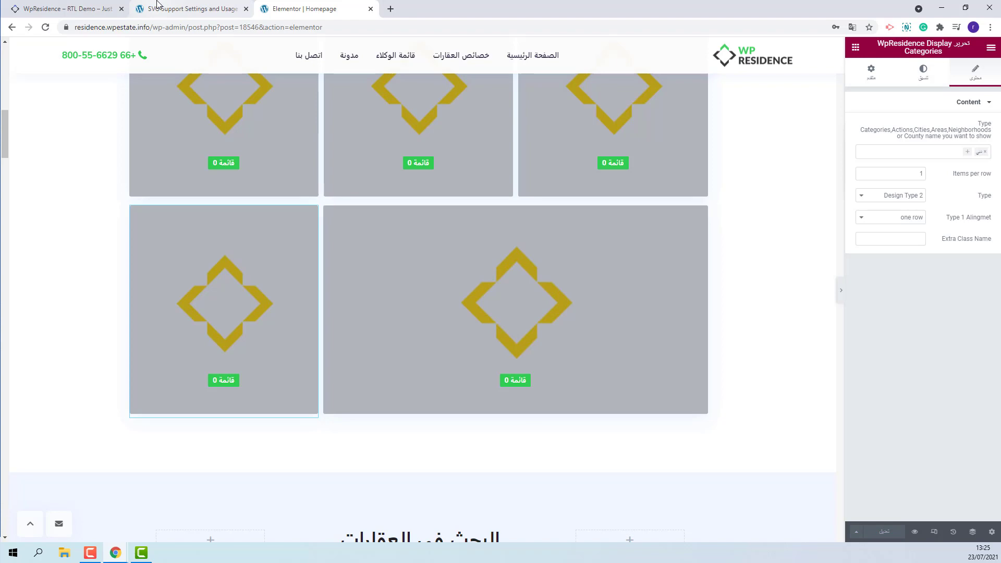
Open the دوبلكس property category's edit page and launch its image upload dialog
click(162, 9)
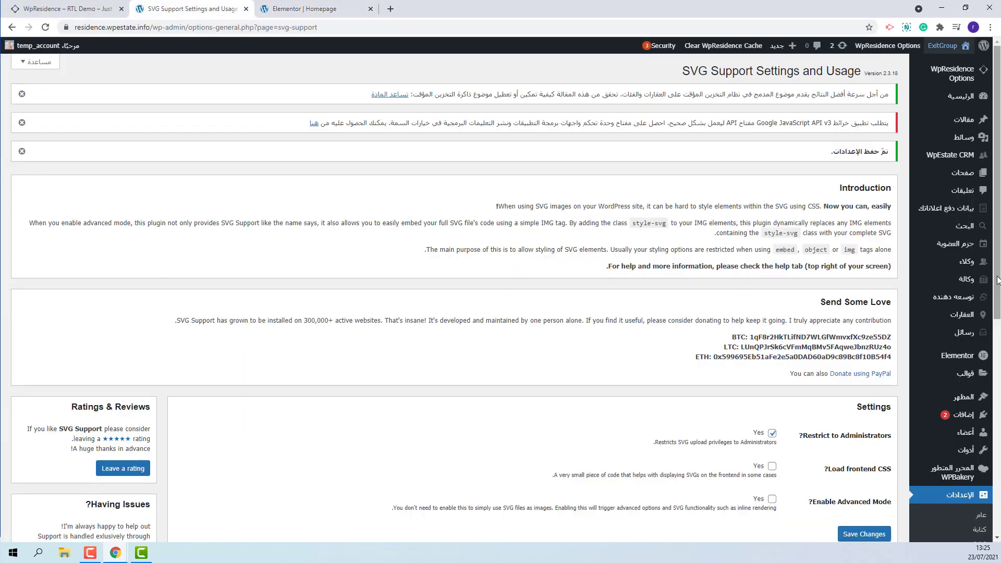
mouse_move(973, 319)
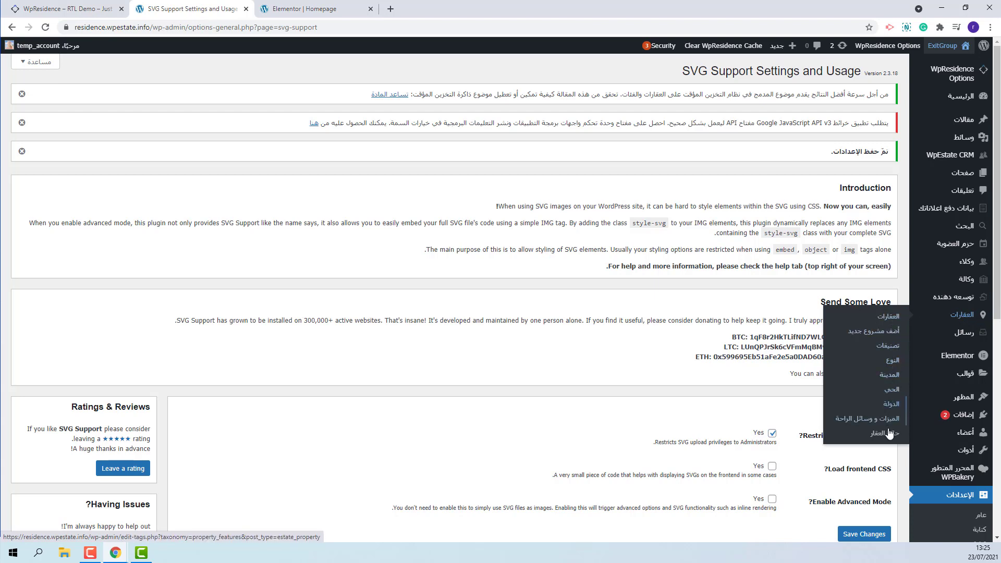
click(889, 351)
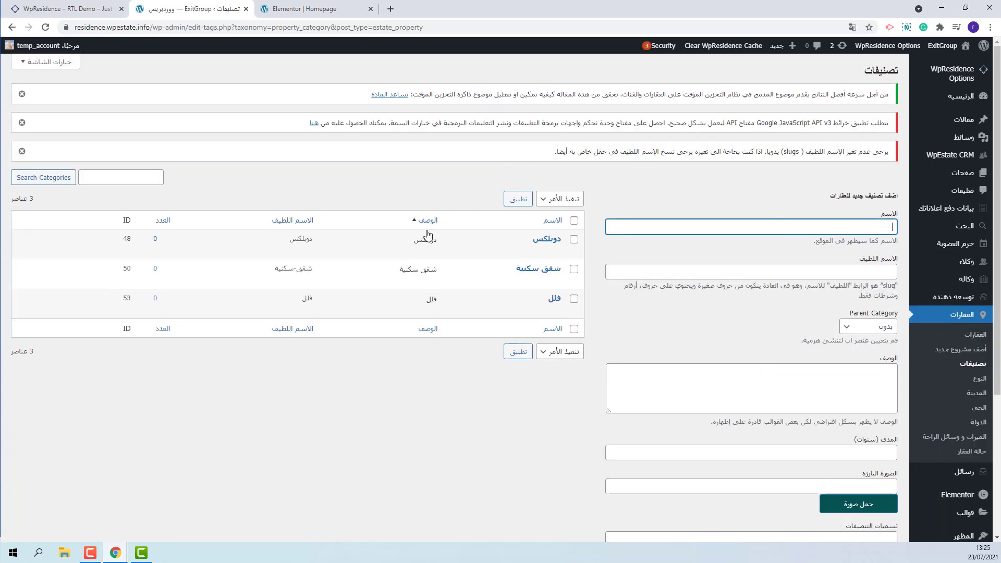
click(556, 252)
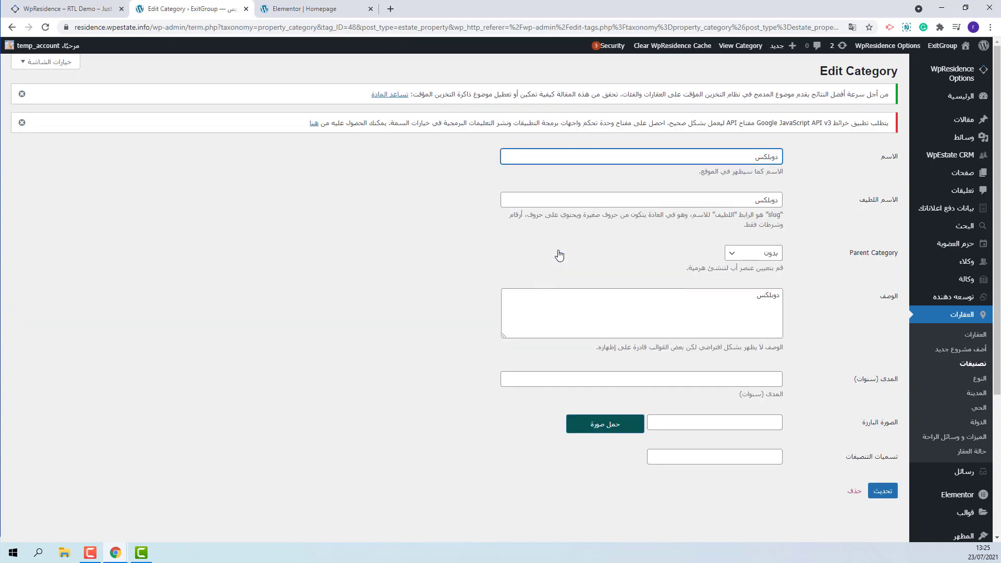
click(605, 426)
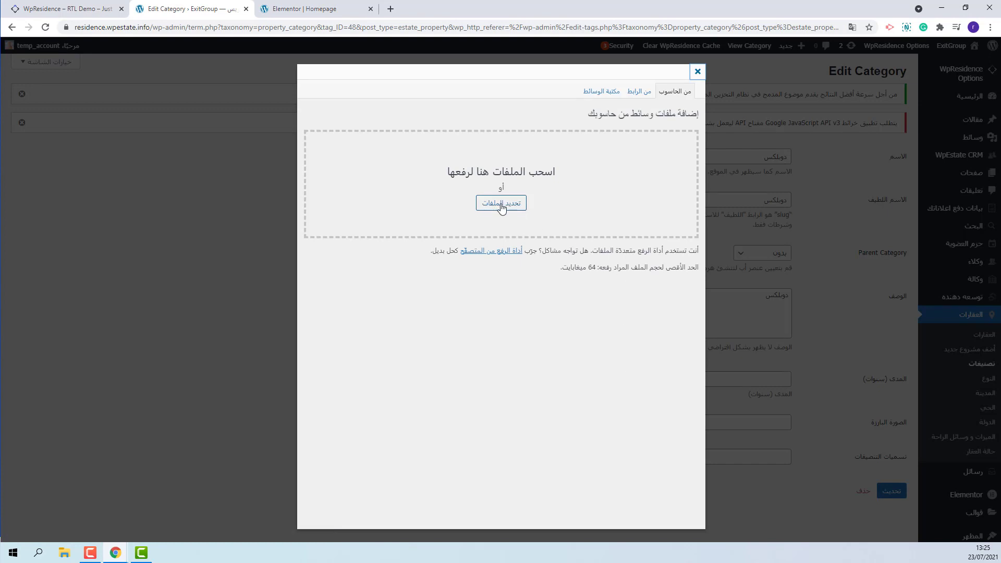
Upload city3.jpg, insert it as the دوبلكس category image, and update the category
click(501, 207)
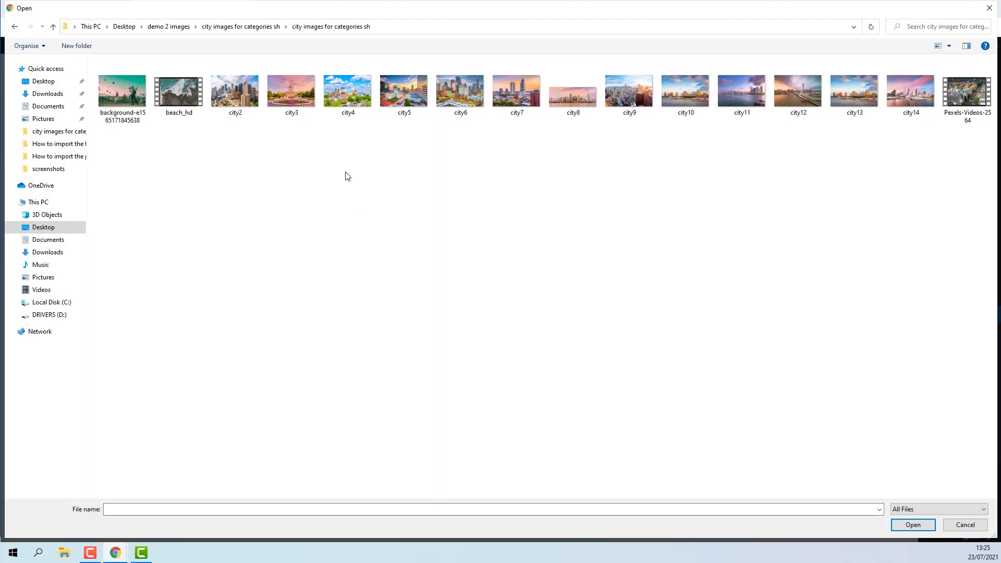
click(291, 99)
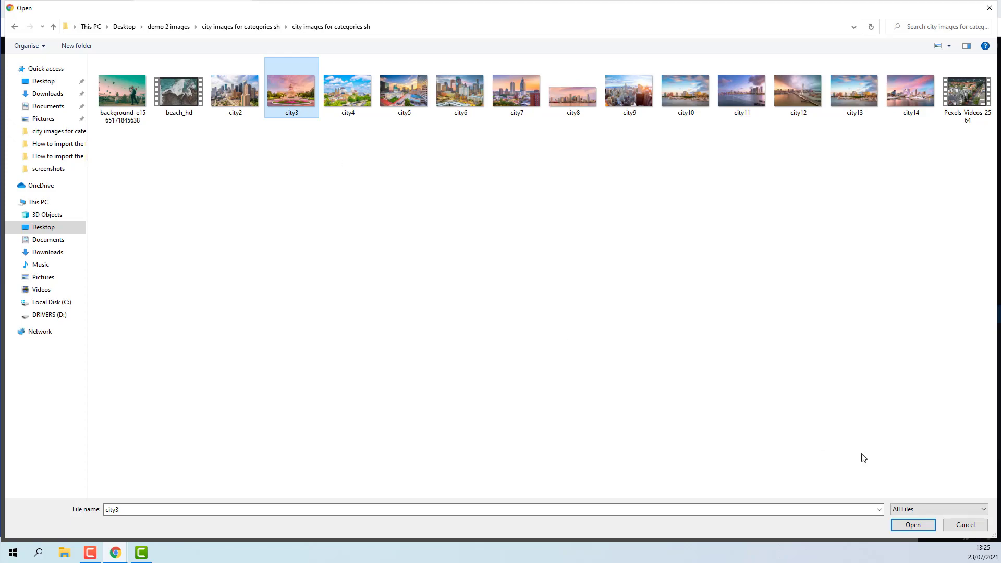
click(913, 527)
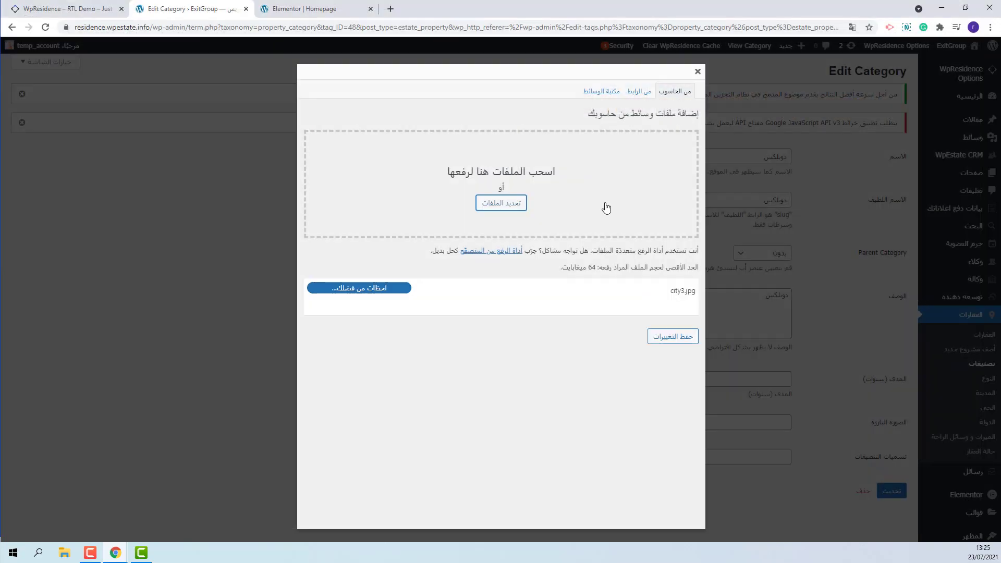
scroll(604, 209, down, 3)
scroll(604, 209, down, 2)
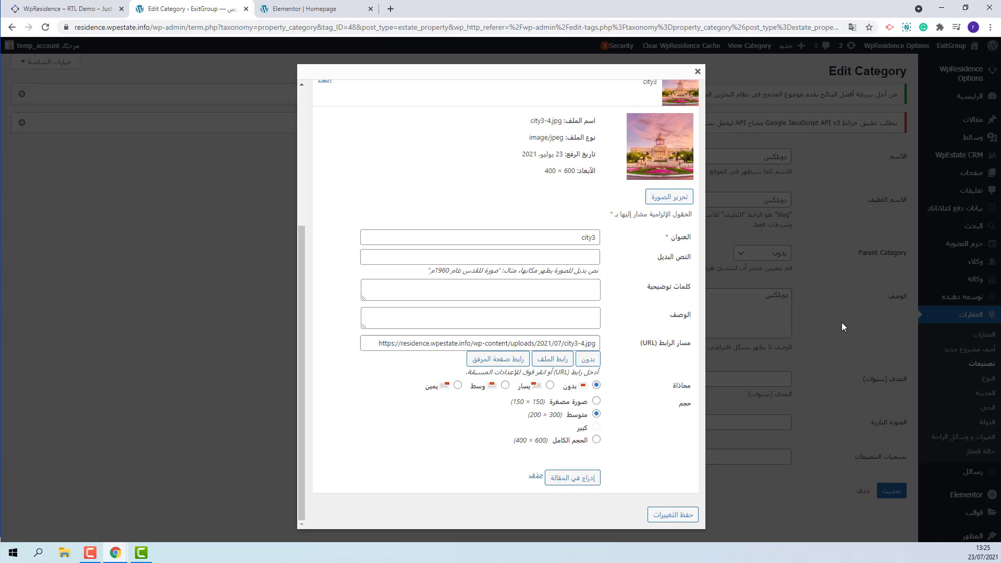
click(576, 477)
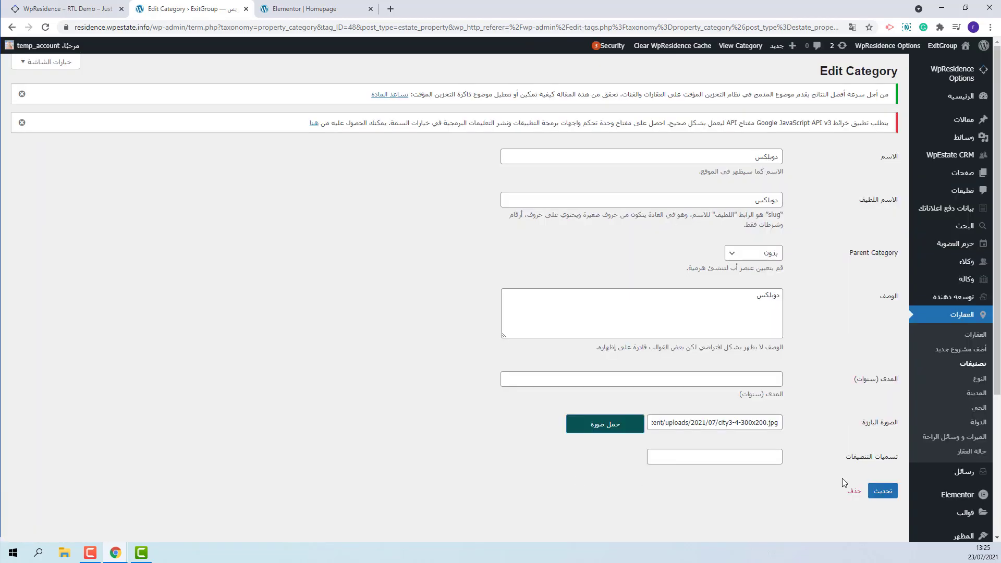
click(883, 491)
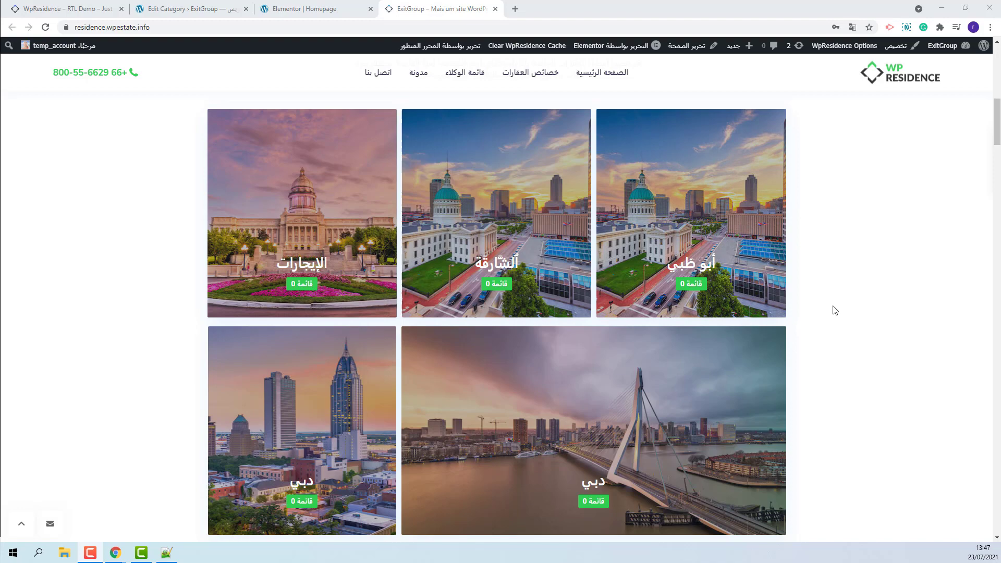
Scroll down the homepage to review the الإمارات, الشارقة, أبو ظبي and دبي category tiles
scroll(848, 344, down, 15)
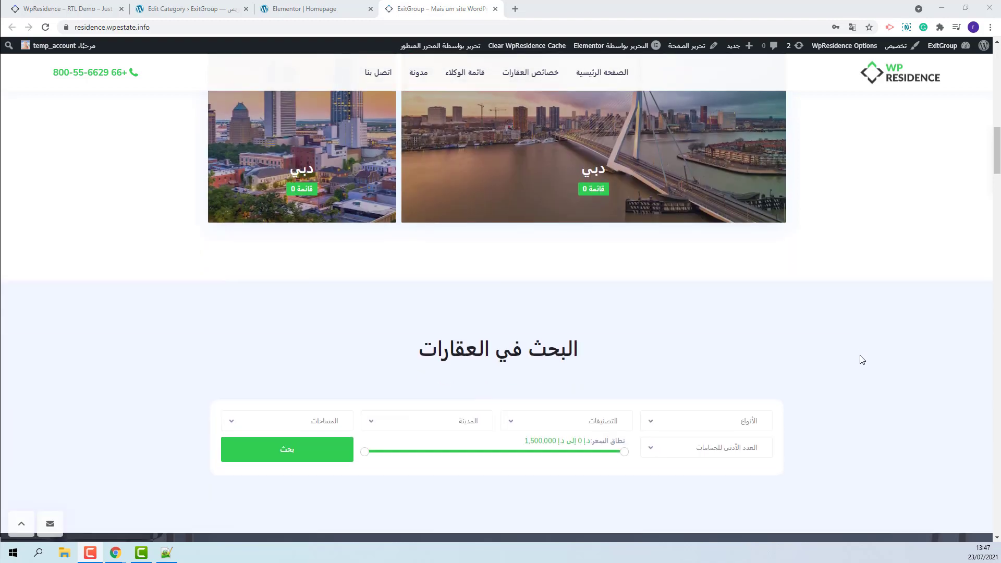
scroll(862, 361, down, 9)
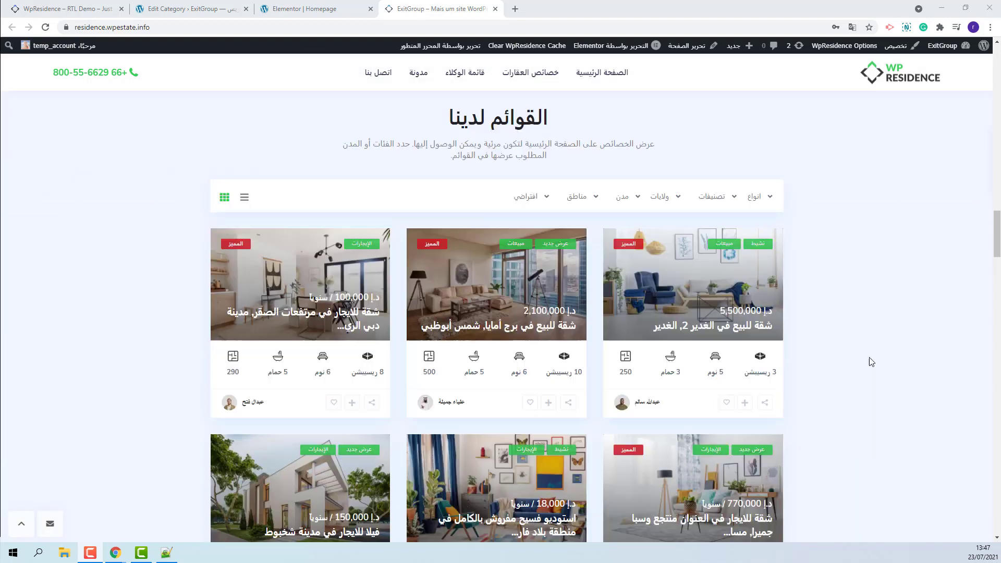
scroll(872, 362, down, 12)
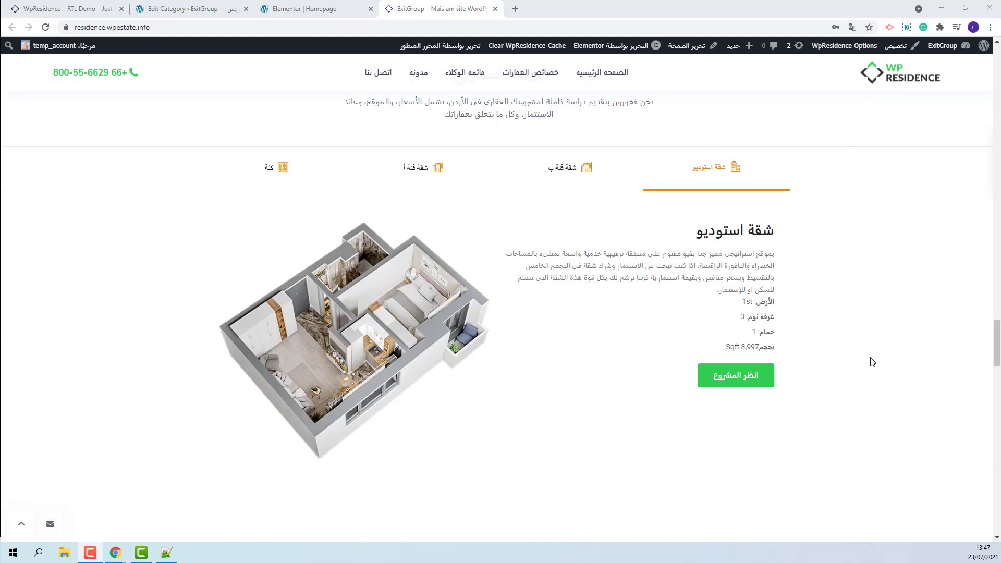
scroll(876, 362, down, 12)
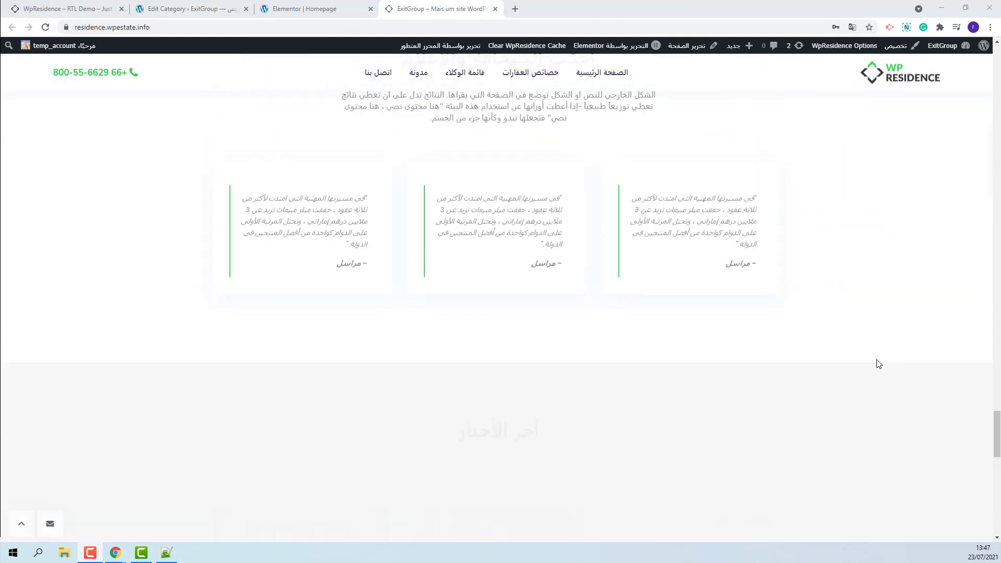
scroll(880, 364, down, 6)
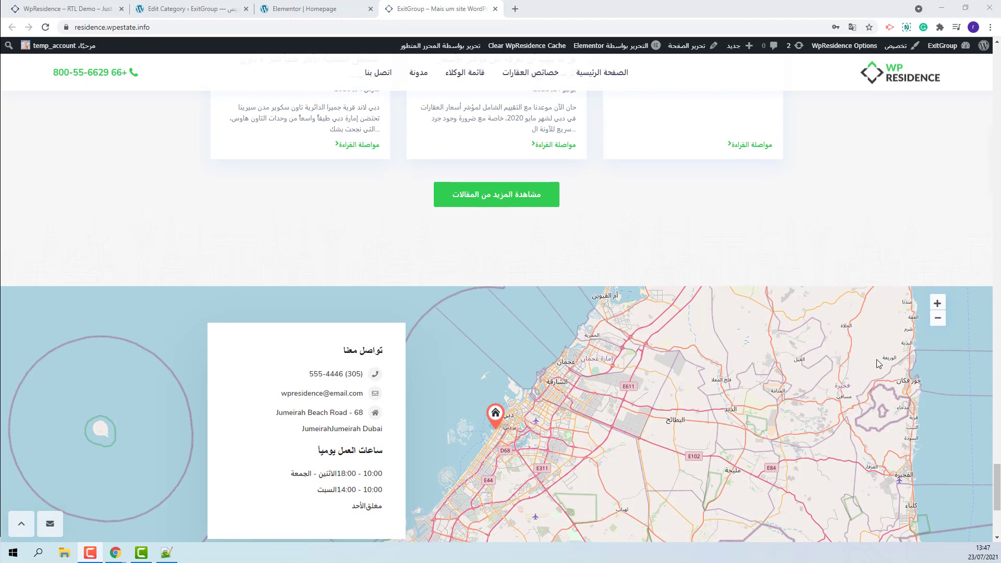
scroll(878, 362, down, 3)
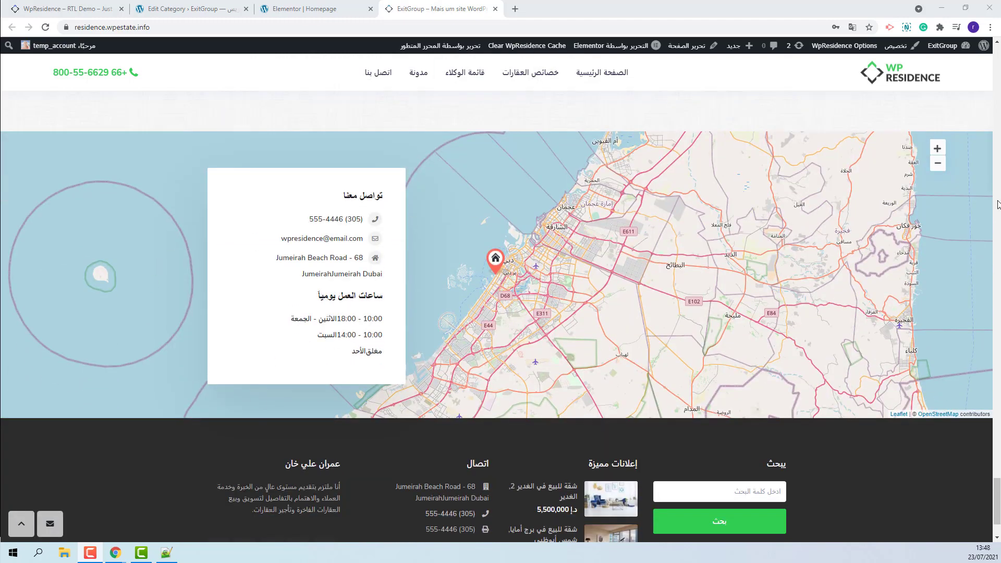
Open WpResidence Options' location section showing open street map and 30 maximum pins
click(197, 7)
click(954, 73)
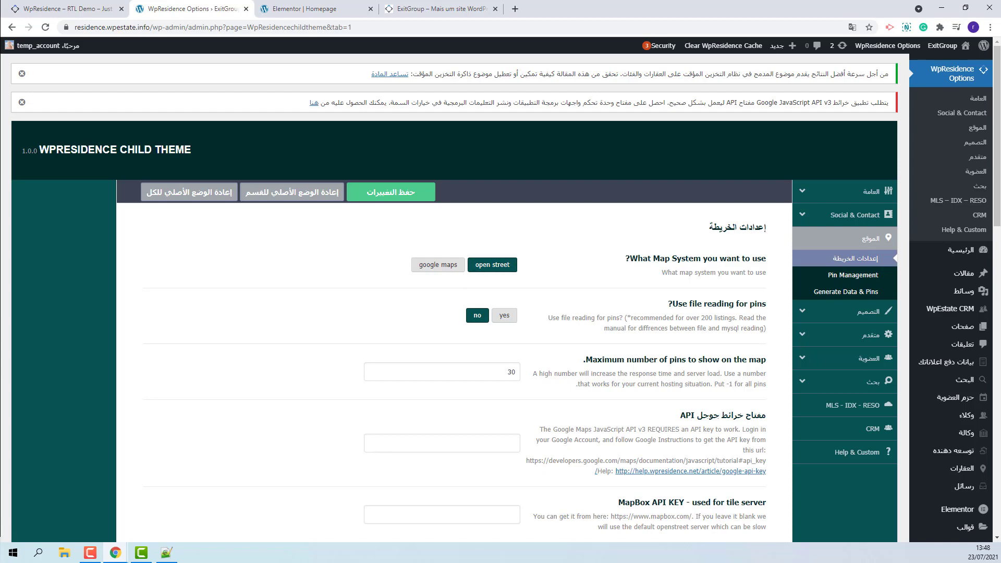
scroll(876, 429, down, 4)
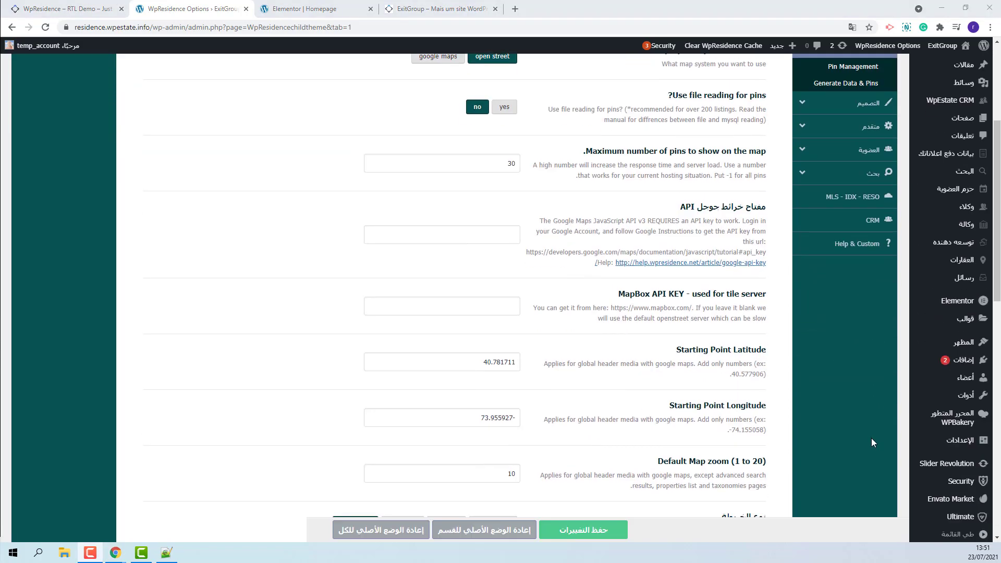
scroll(872, 438, down, 2)
mouse_move(969, 339)
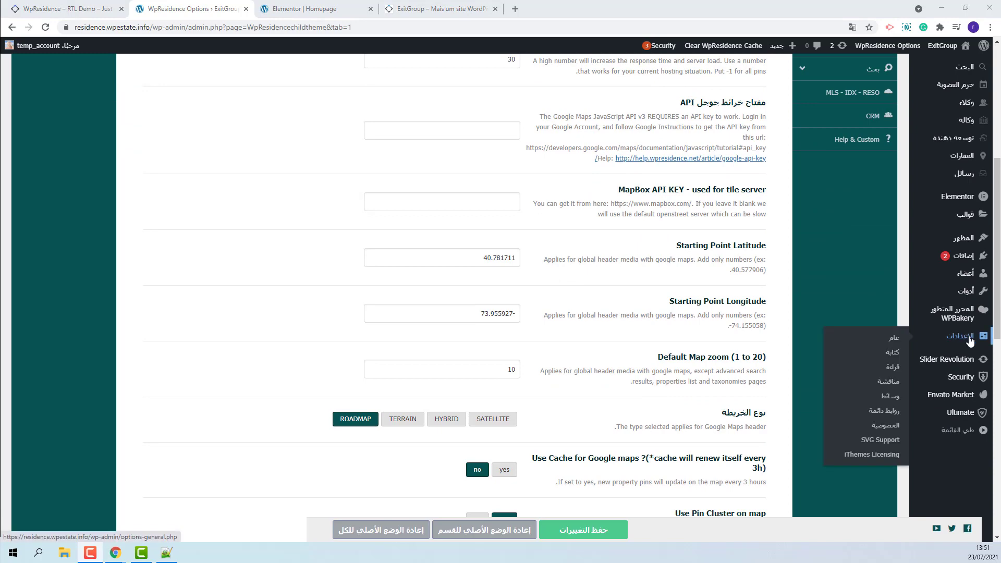
Switch the permalinks to the Post name structure /%postname%/ and save
click(890, 420)
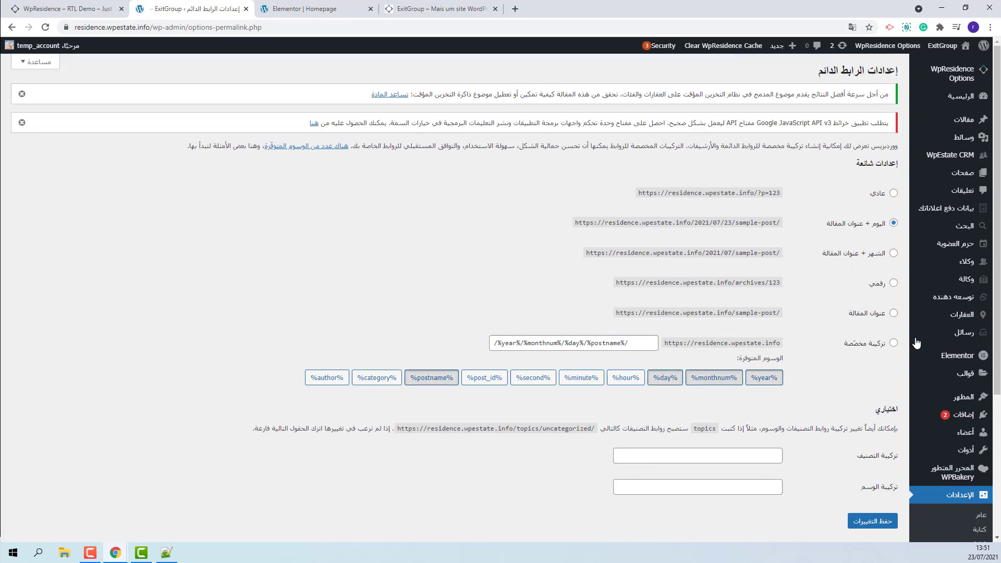
click(893, 313)
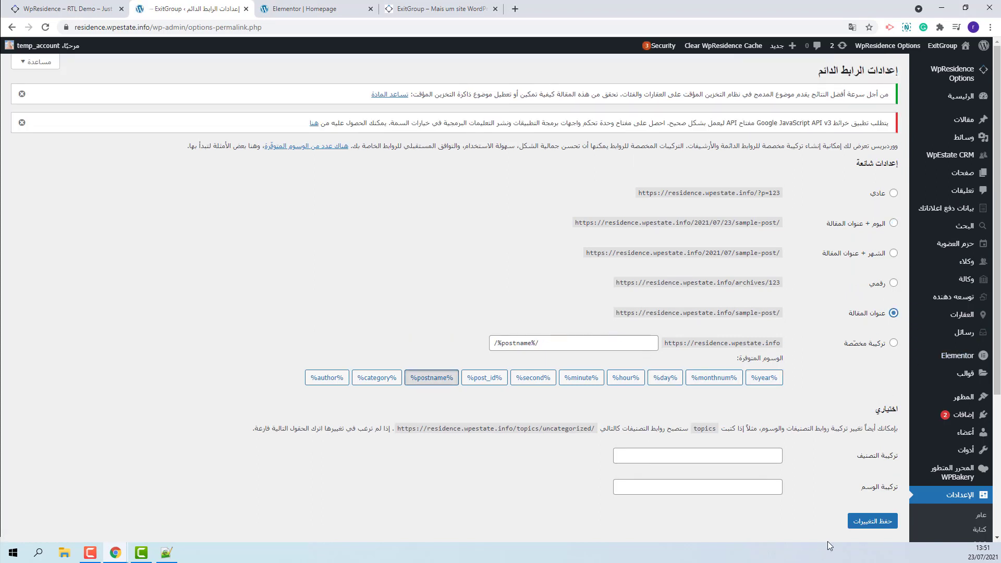
click(867, 521)
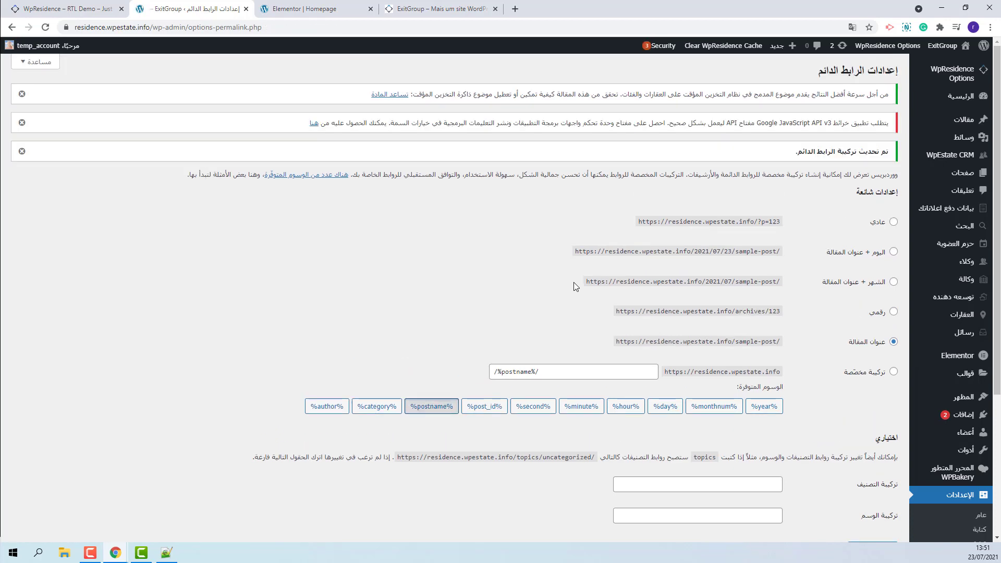
key(ctrl+4)
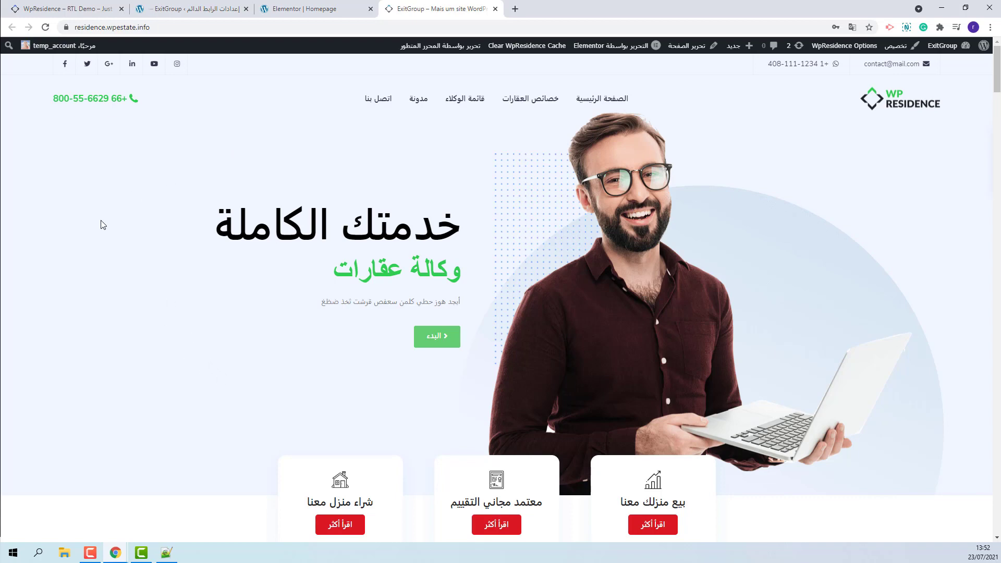
Scroll the homepage to review the خدمتك الكاملة hero and المجتمعات الأكثر سخونة tiles
scroll(417, 291, down, 6)
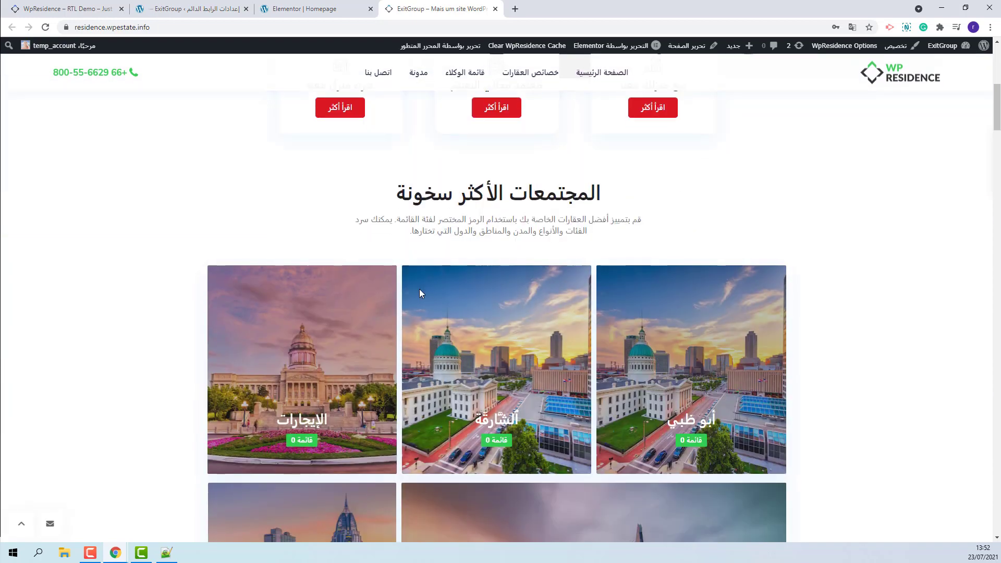
scroll(419, 289, up, 7)
scroll(428, 299, up, 3)
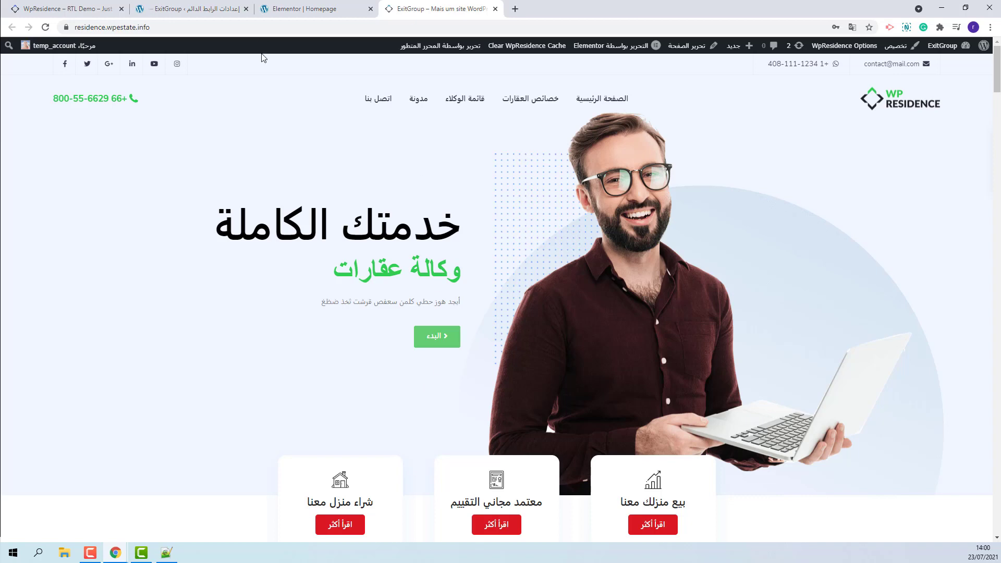
Open the homepage in Elementor with the Navigator and select the hero section
click(618, 46)
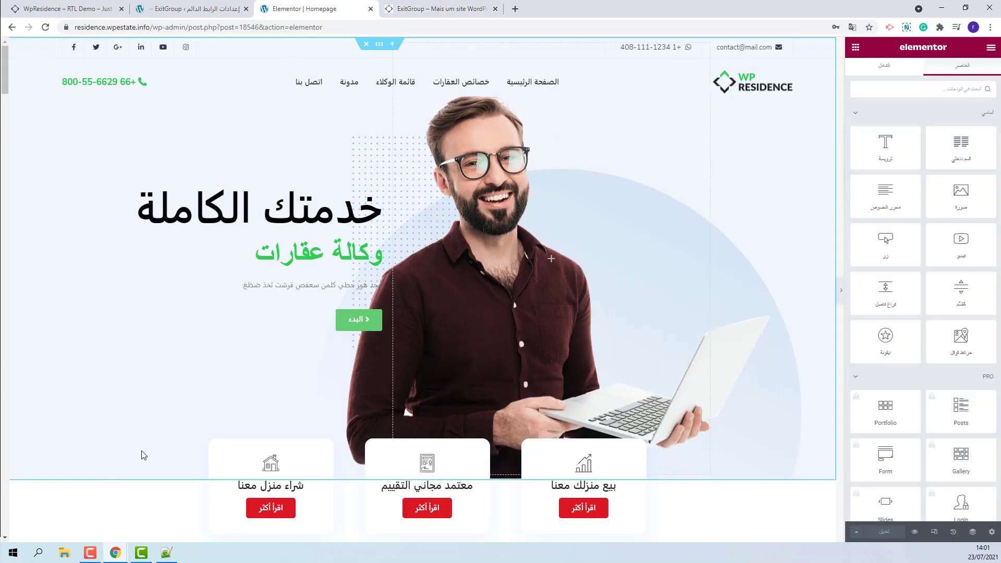
click(974, 532)
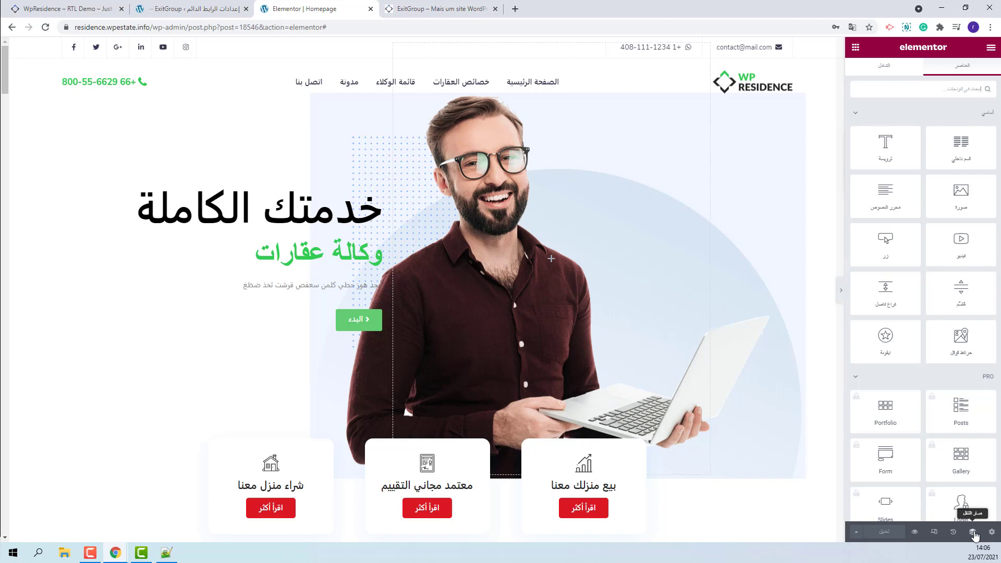
click(973, 533)
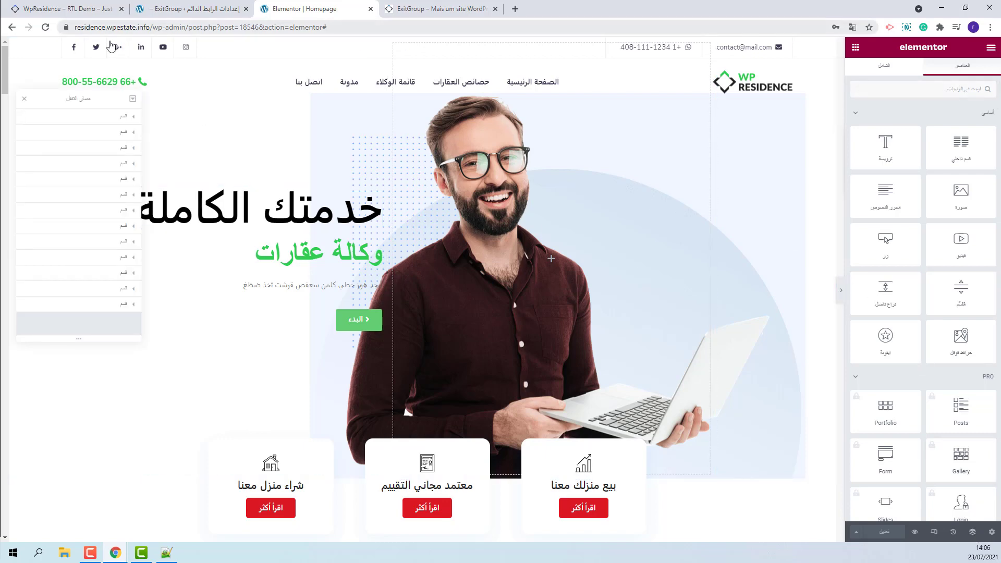
click(124, 121)
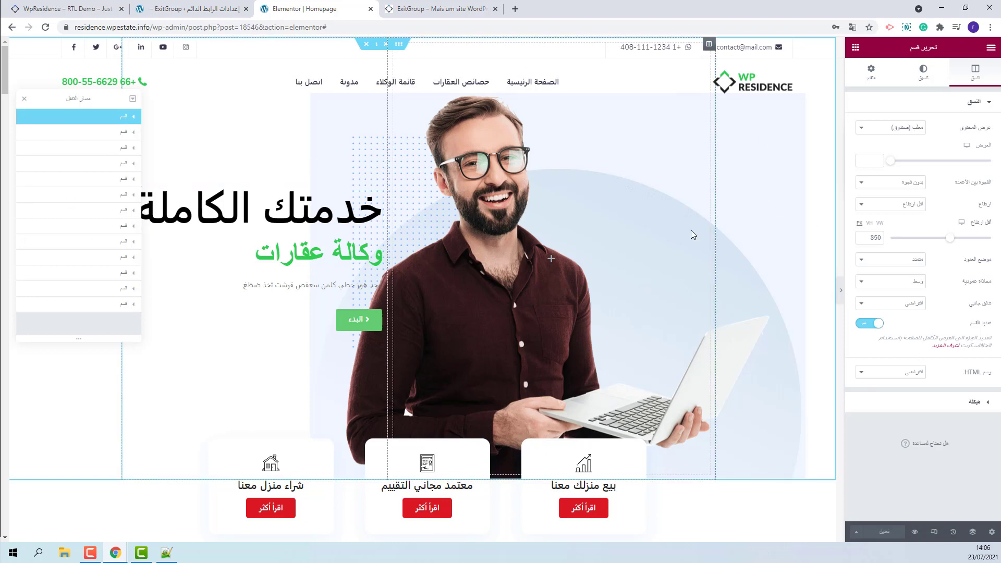
Change the hero section's background colour to pink
click(922, 74)
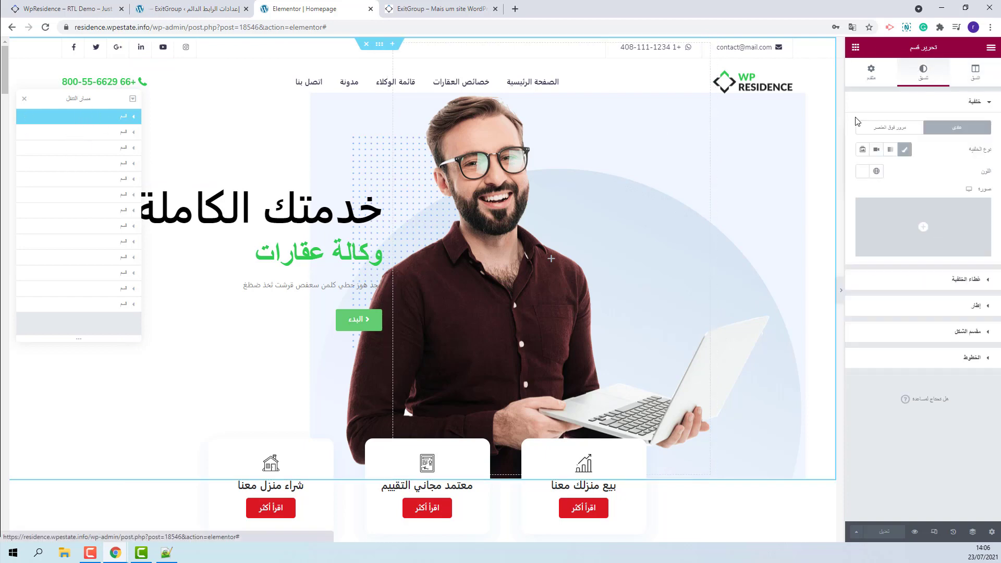
click(862, 172)
click(898, 274)
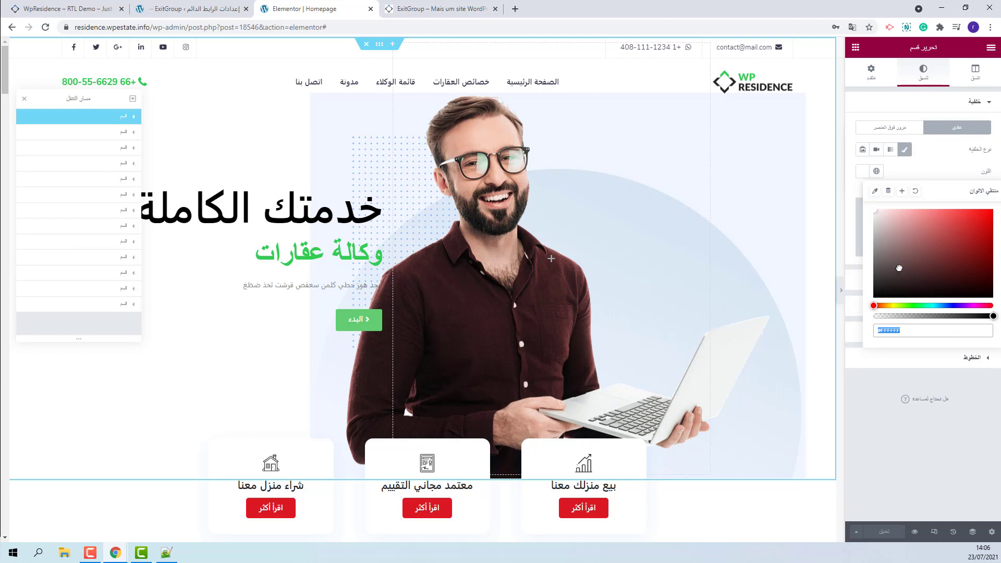
mouse_move(899, 275)
mouse_down()
mouse_move(890, 211)
mouse_move(872, 211)
mouse_up()
Step through the hero's headline, subheading, paragraph and button to the three-card section
click(98, 165)
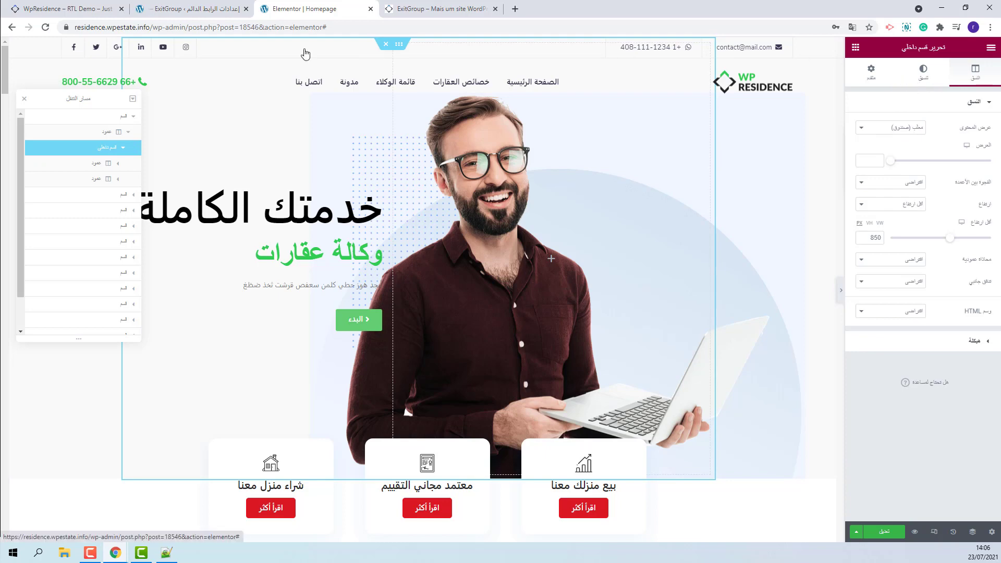
click(104, 166)
click(115, 197)
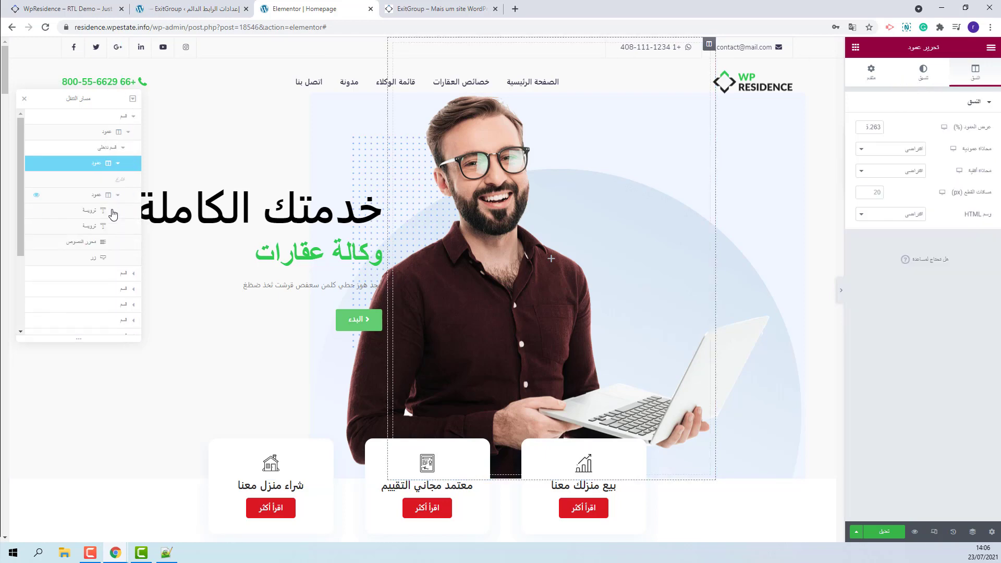
click(111, 214)
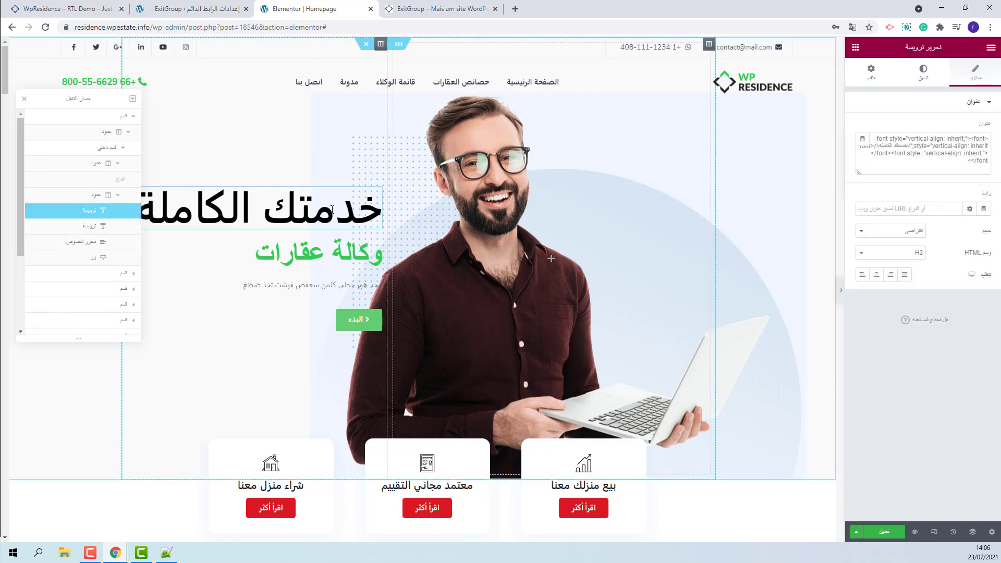
click(102, 228)
click(104, 243)
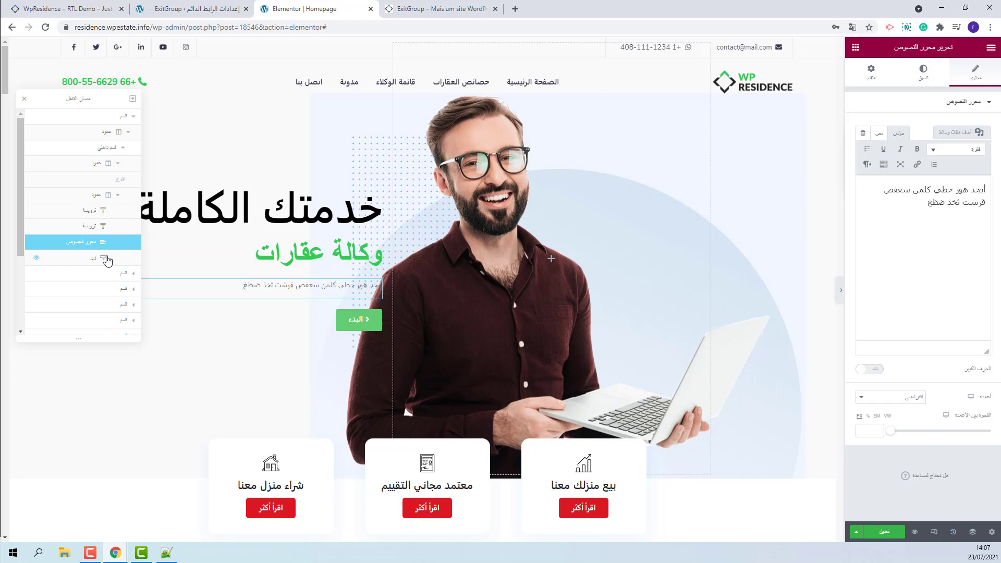
click(106, 259)
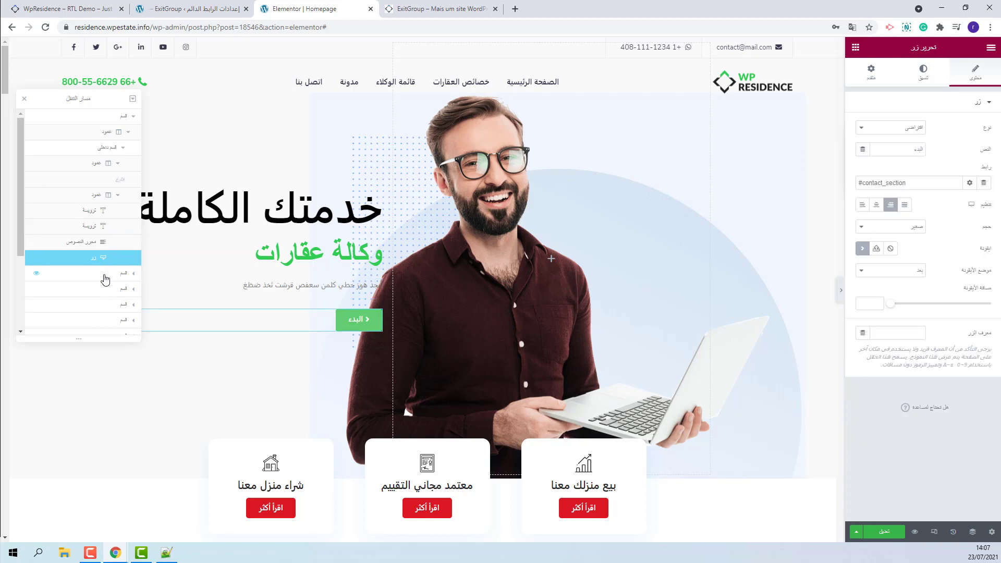
click(105, 277)
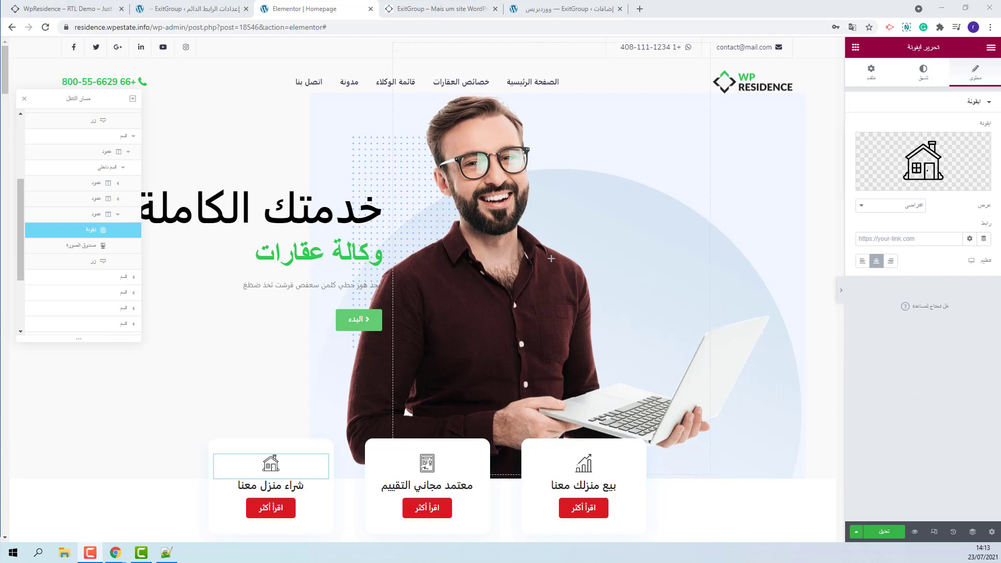
Search the plugin directory for 'Loco translate', then install and activate it
click(542, 13)
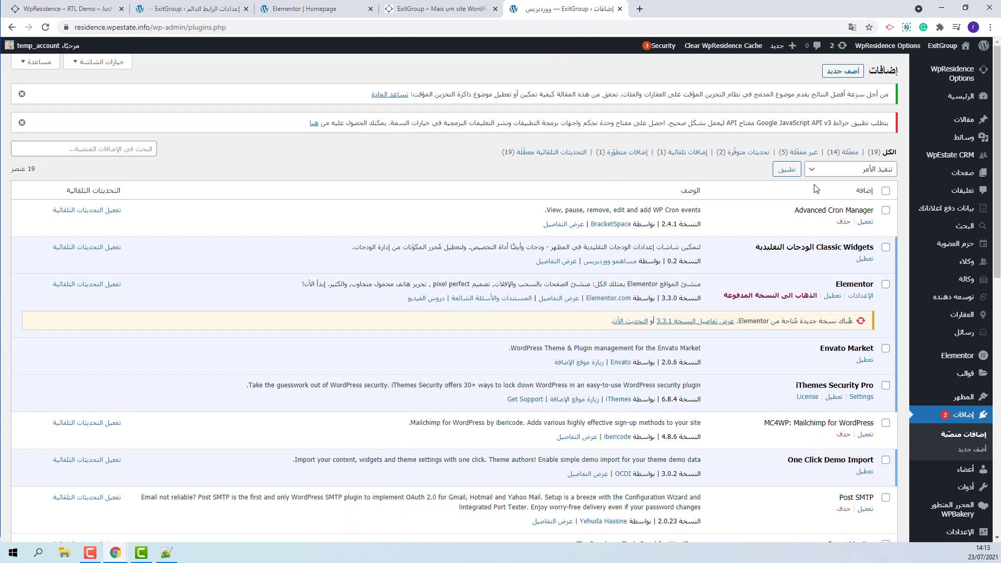
click(843, 71)
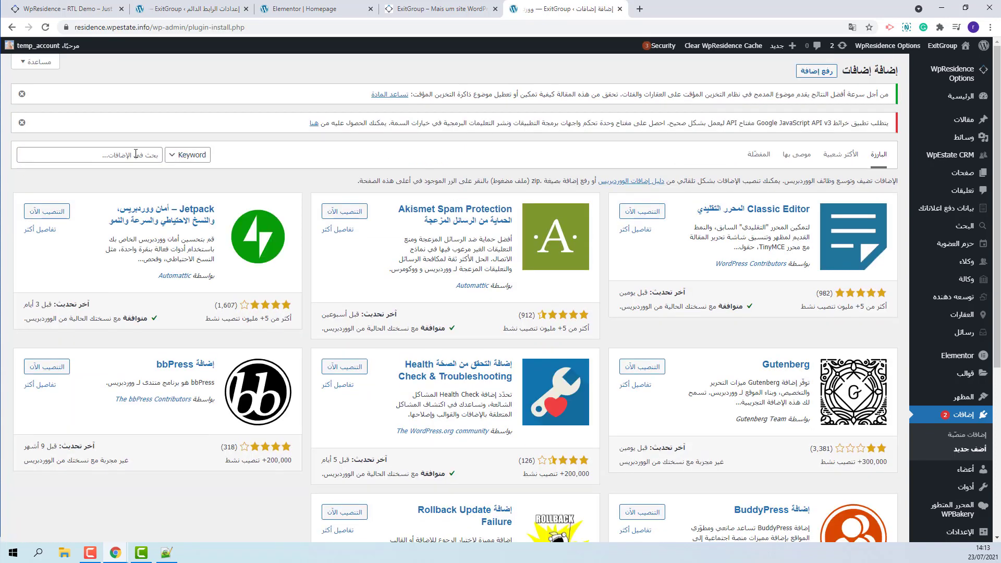
click(143, 152)
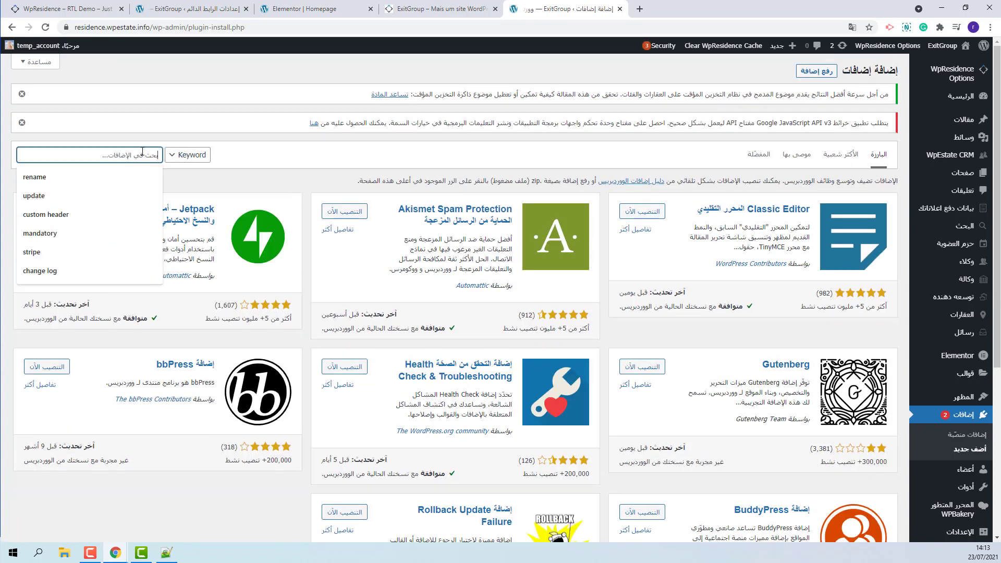
text(Loco)
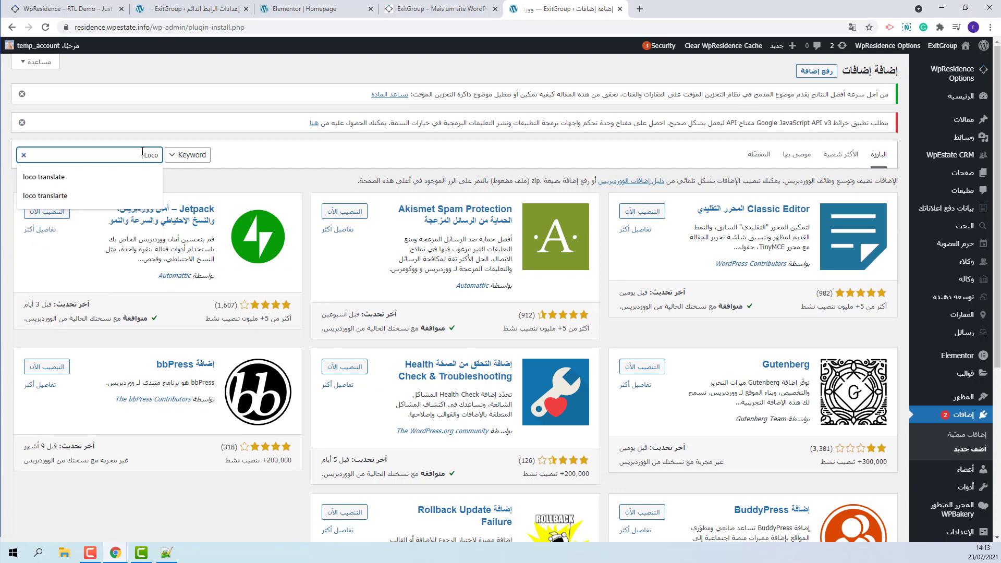
text( translate)
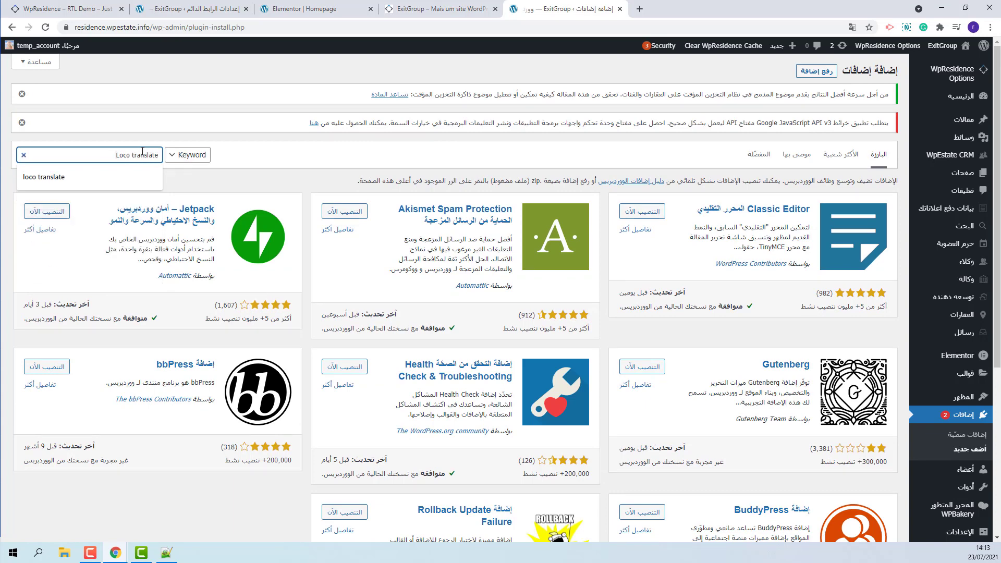
key(Return)
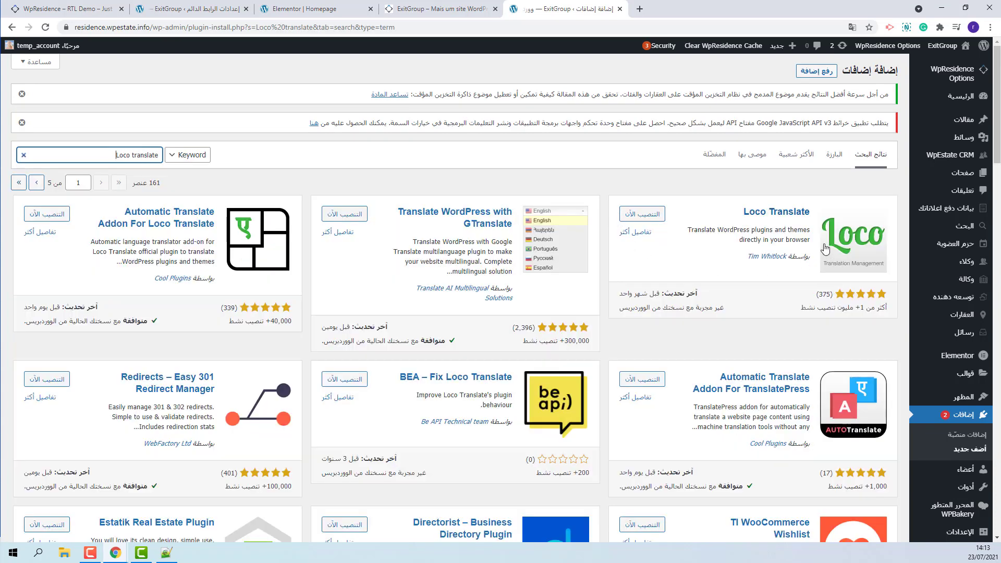
click(638, 218)
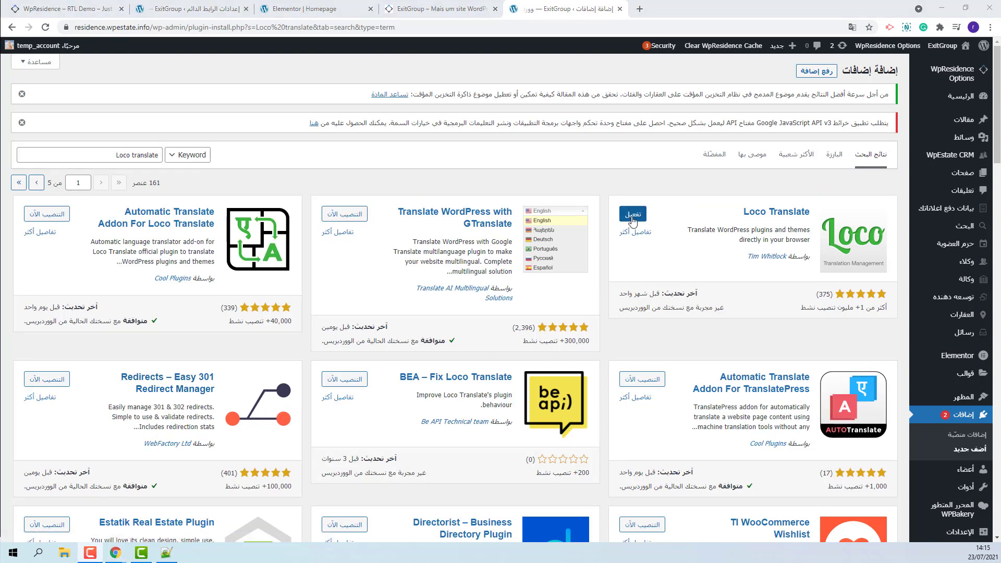
click(633, 219)
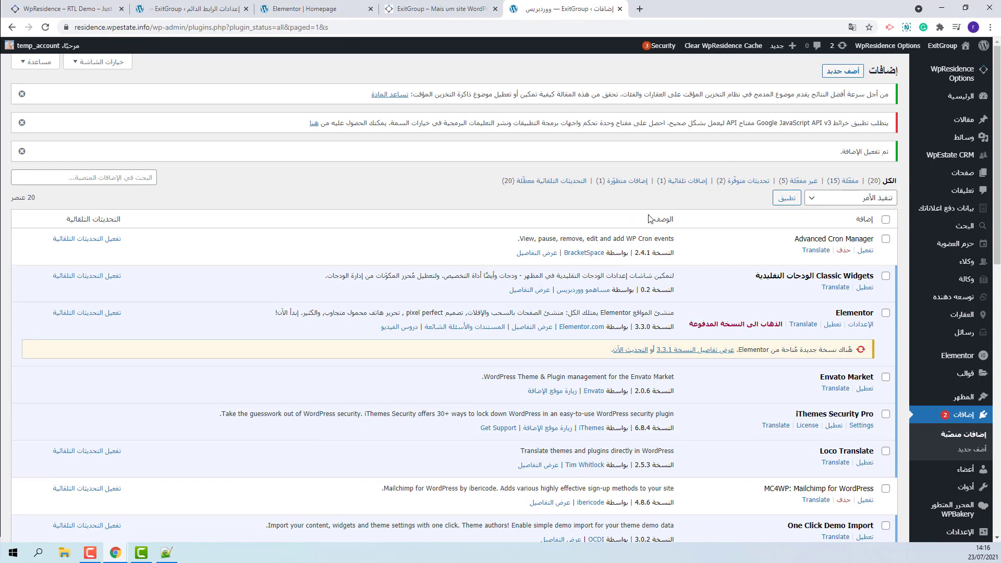
Open the WpResidence child theme bundle from the Loco Translate home page
scroll(946, 472, down, 7)
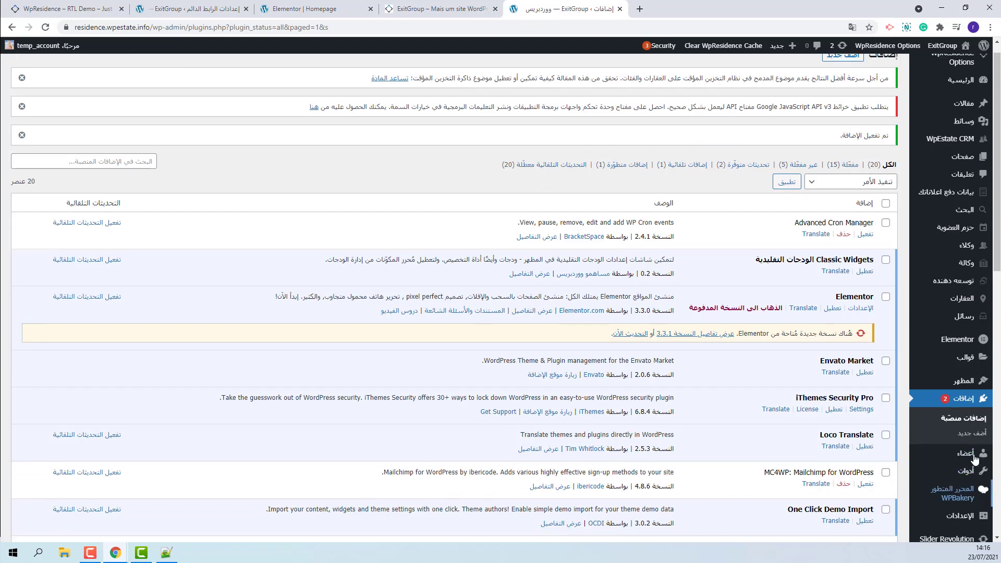
click(968, 493)
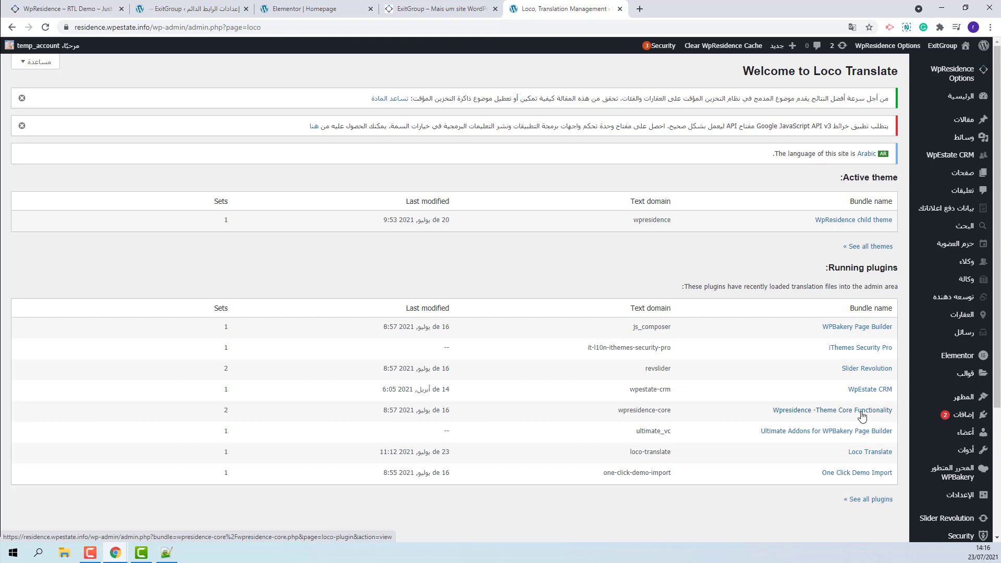
click(851, 221)
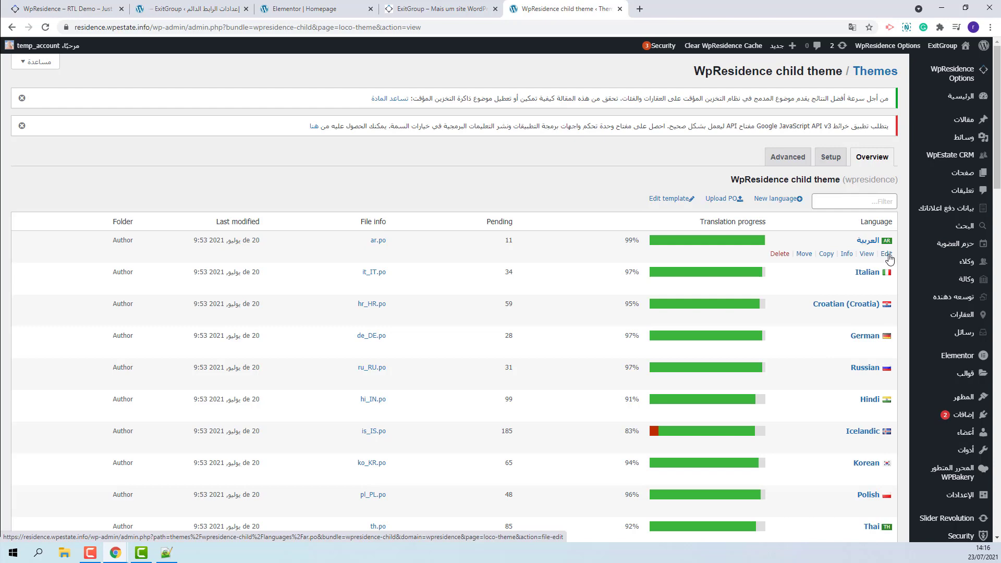
Edit the child theme's ar.po and select the 'At least 1 image is required' translation
click(887, 254)
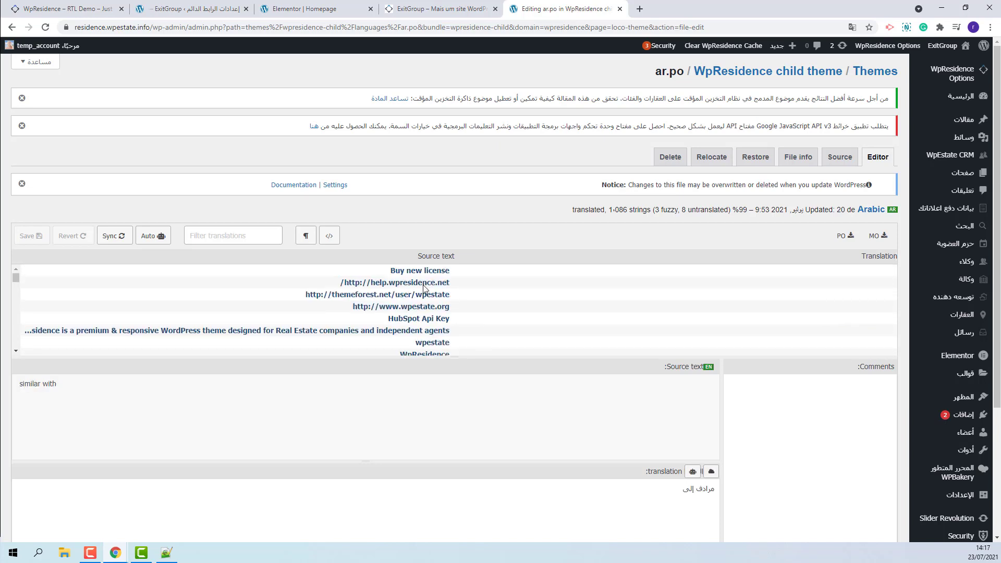
click(424, 284)
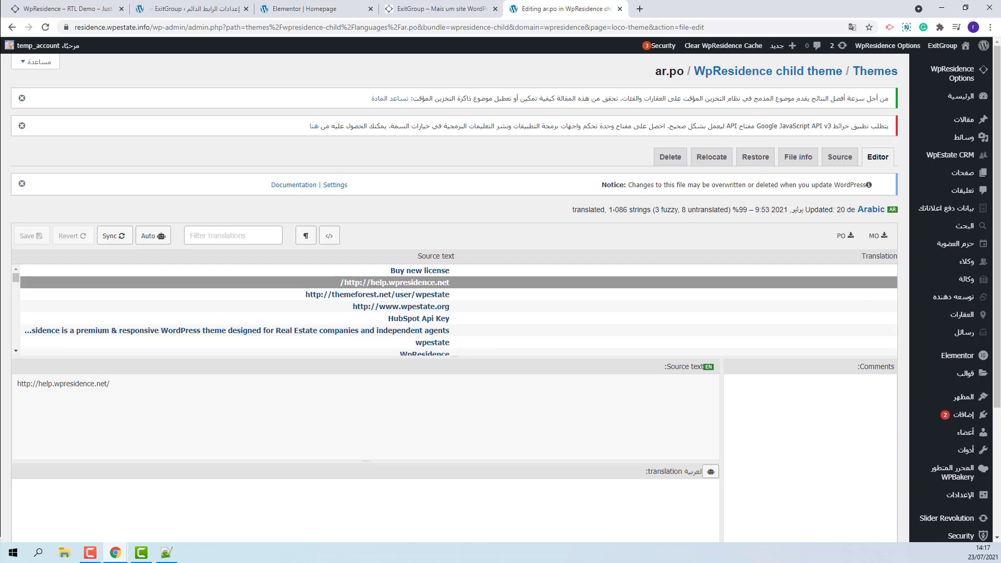
click(178, 513)
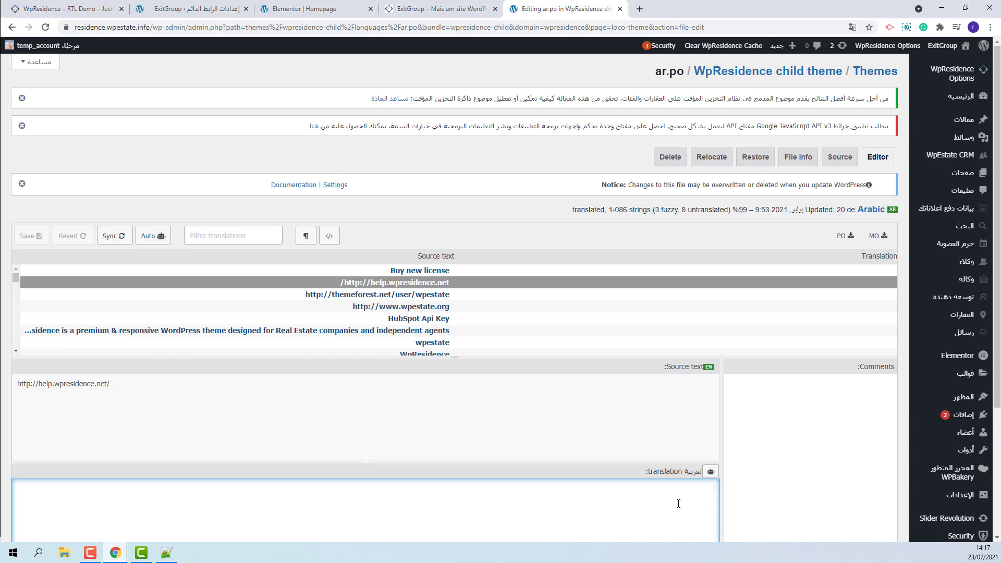
scroll(404, 333, down, 10)
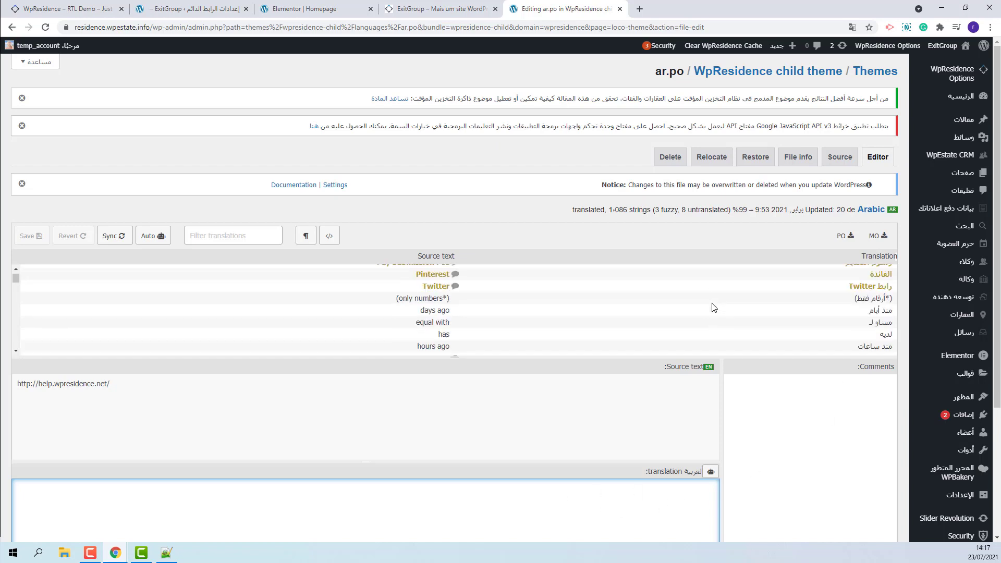
click(402, 311)
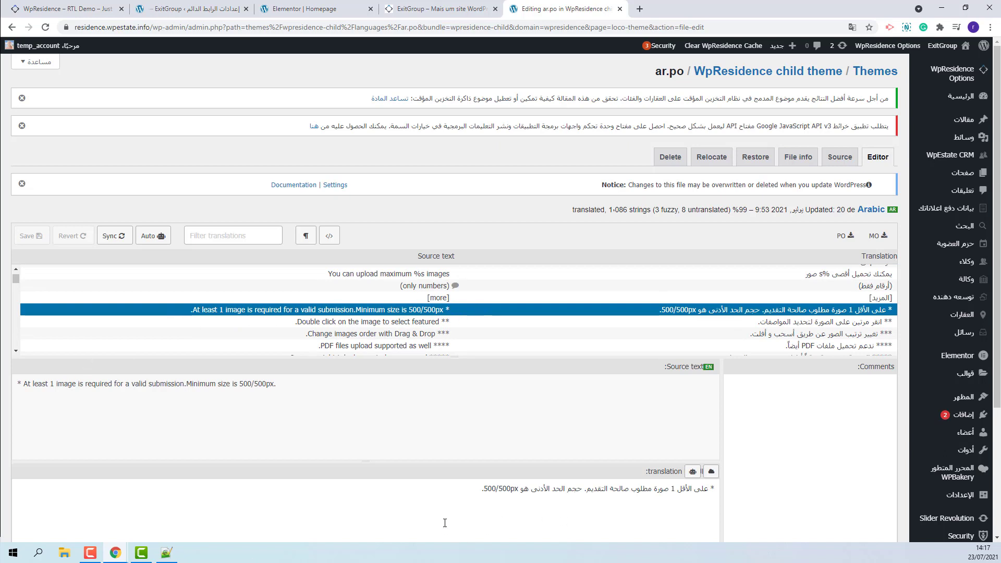
drag(445, 523, 705, 492)
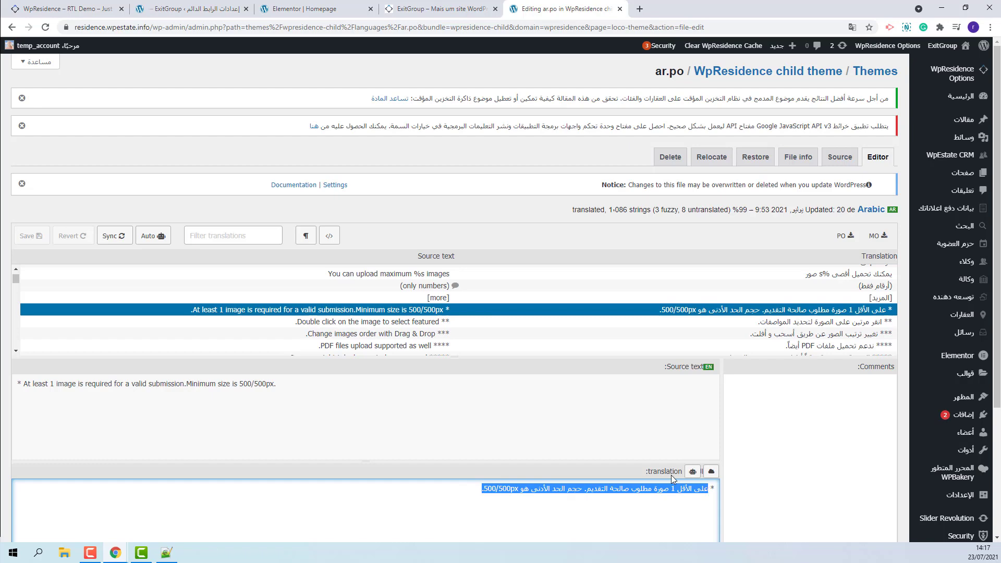
scroll(960, 381, down, 3)
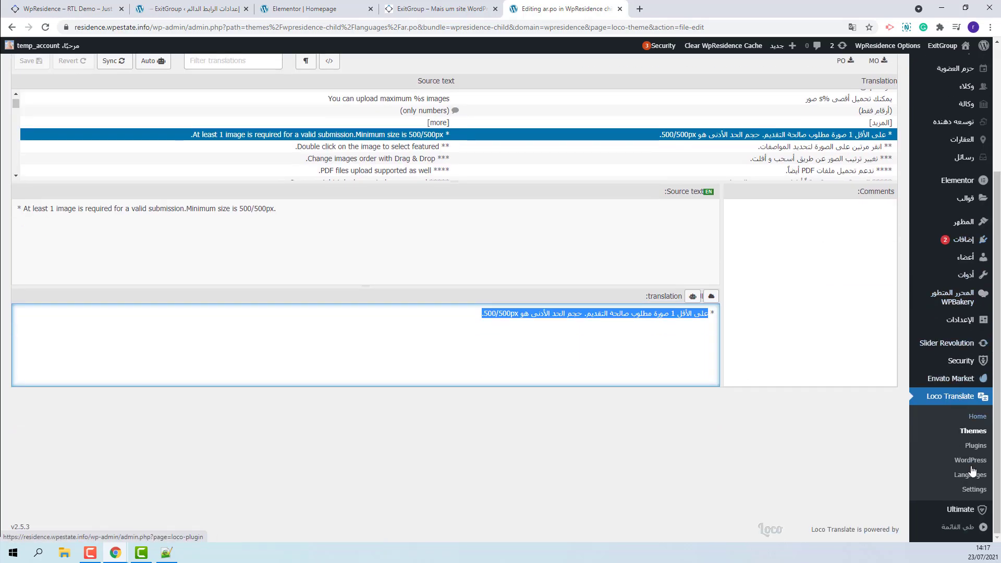
Open wpresidence-core-ar.po for Wpresidence Theme Core Functionality from Loco Translate's Plugins list
click(971, 448)
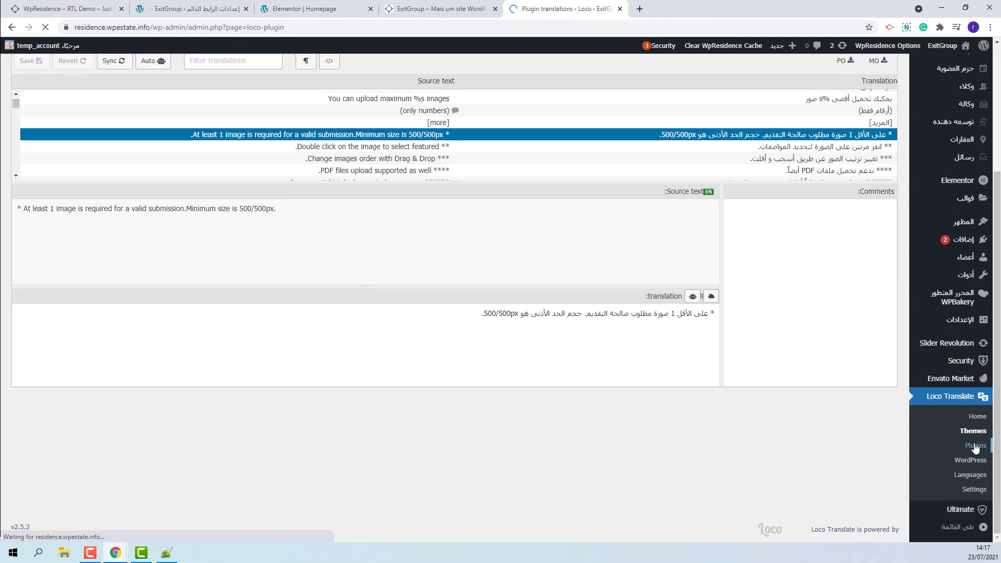
scroll(975, 448, down, 2)
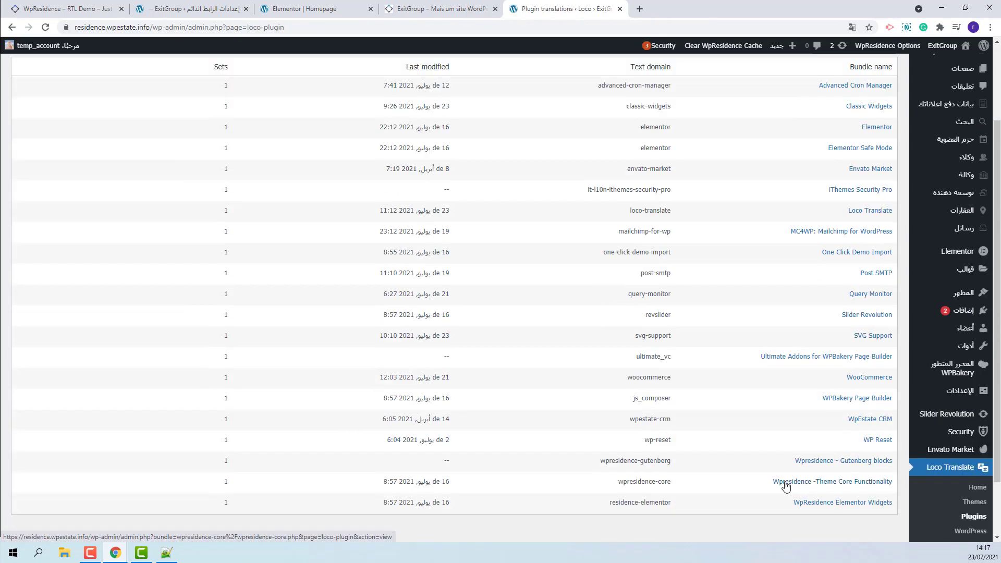
click(800, 484)
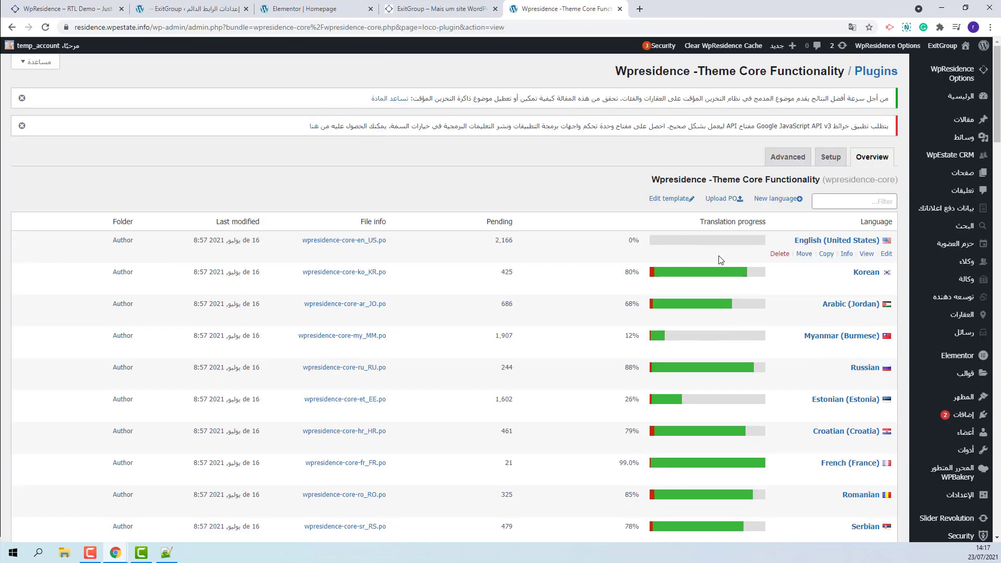
scroll(772, 371, down, 4)
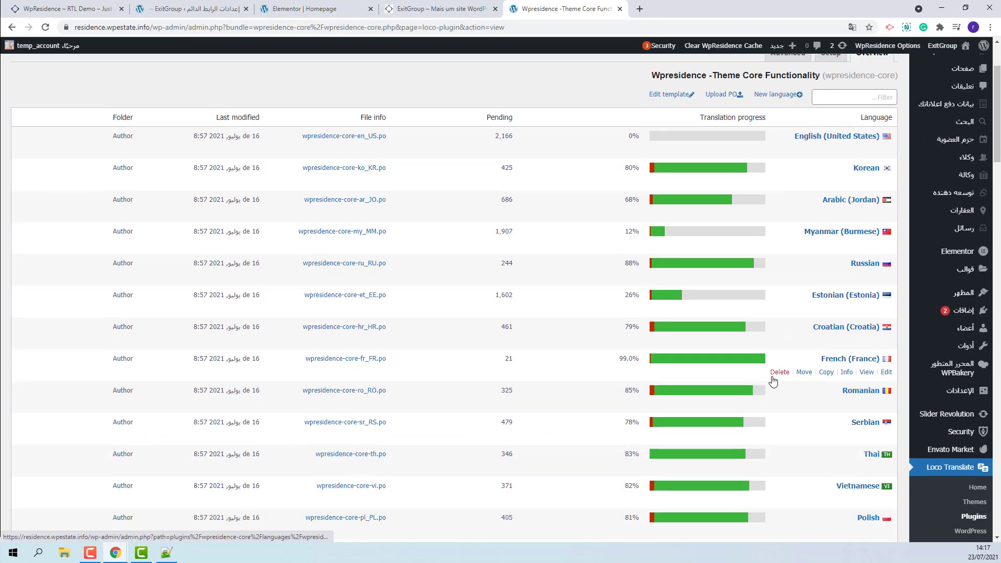
scroll(773, 381, down, 1)
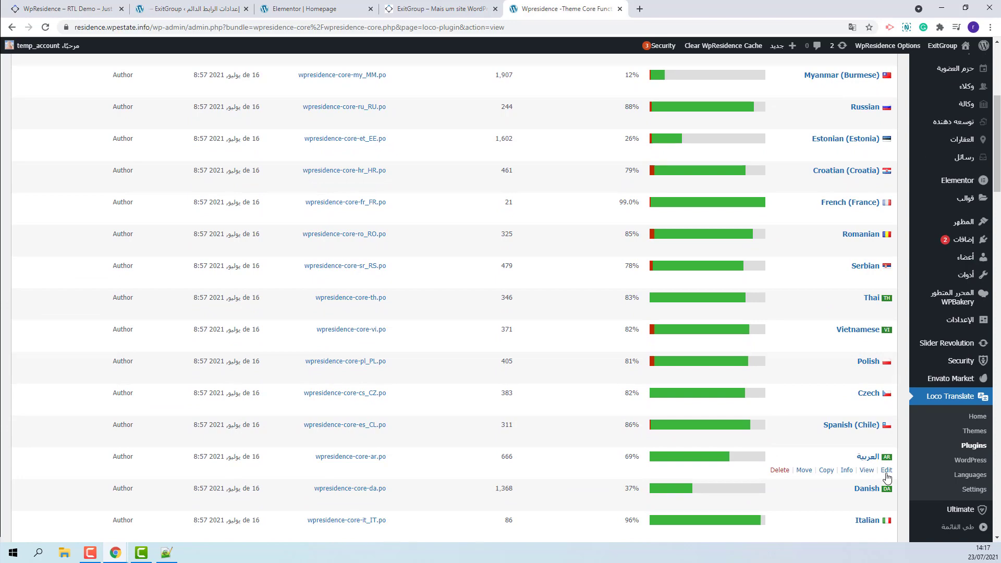
click(887, 471)
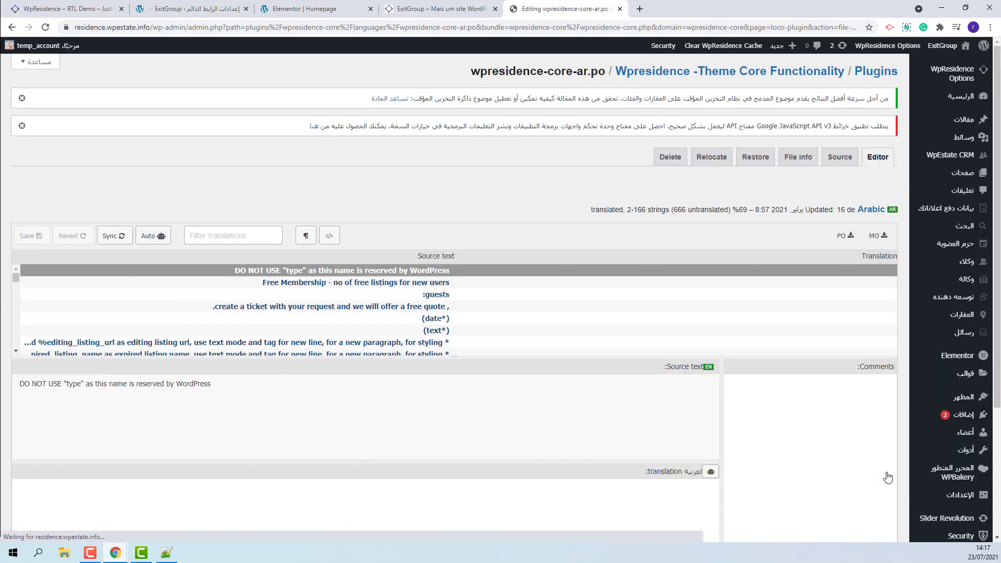
scroll(555, 321, down, 1)
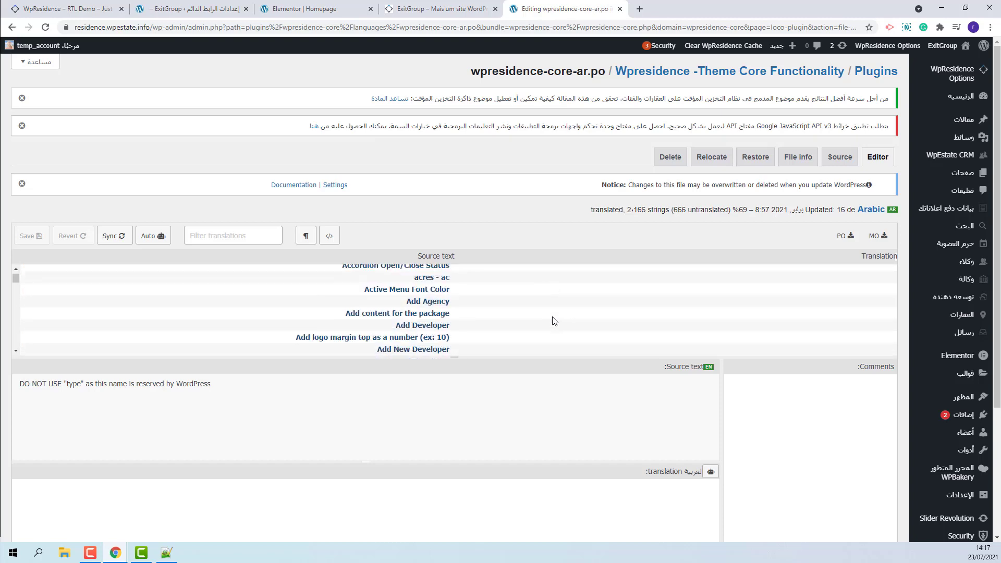
scroll(554, 321, down, 5)
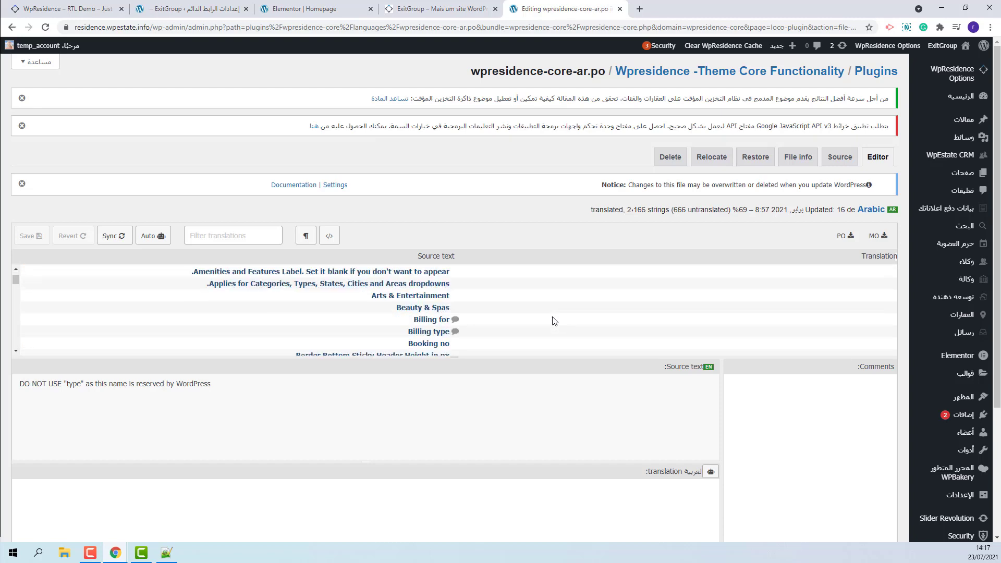
scroll(556, 320, down, 6)
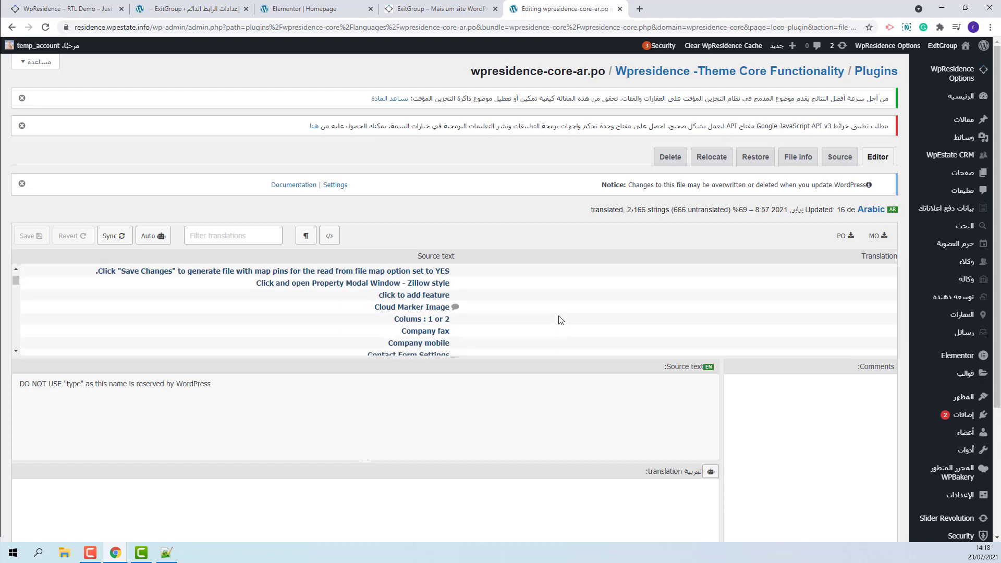